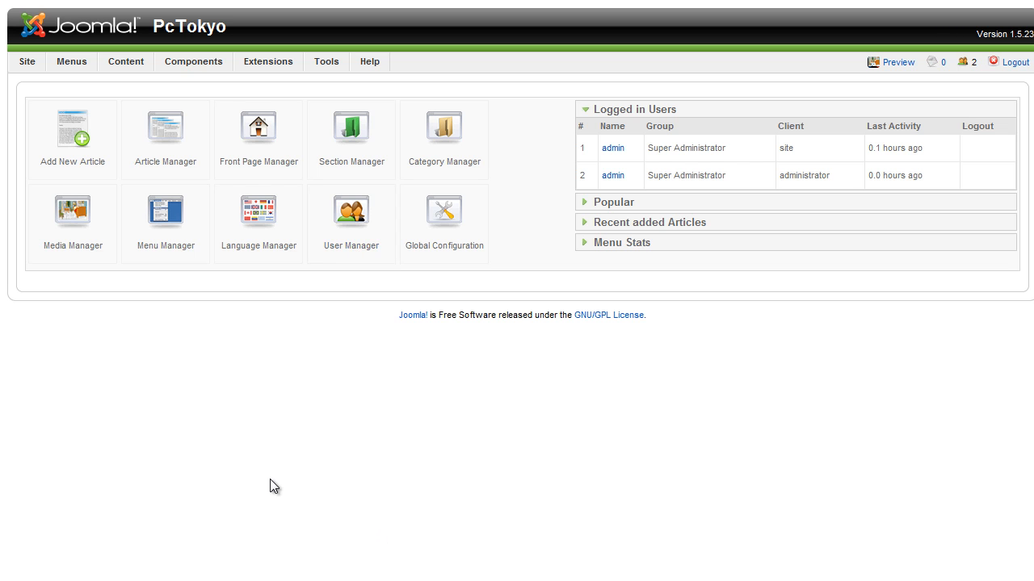
Open the VirtueMart component and review its Global, Security, Site, Shipping and Checkout configuration settings
mouse_move(203, 54)
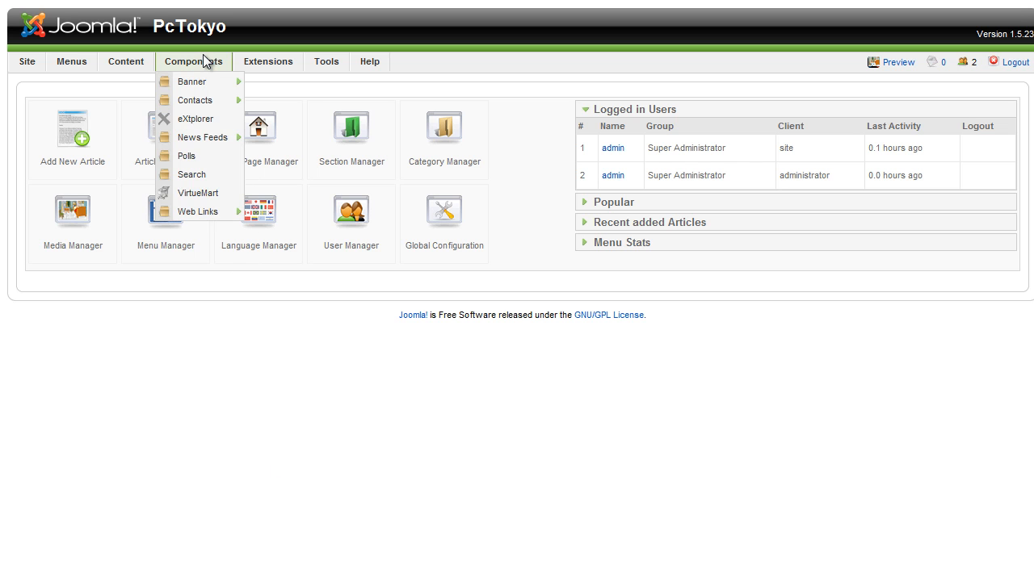
left_click(222, 191)
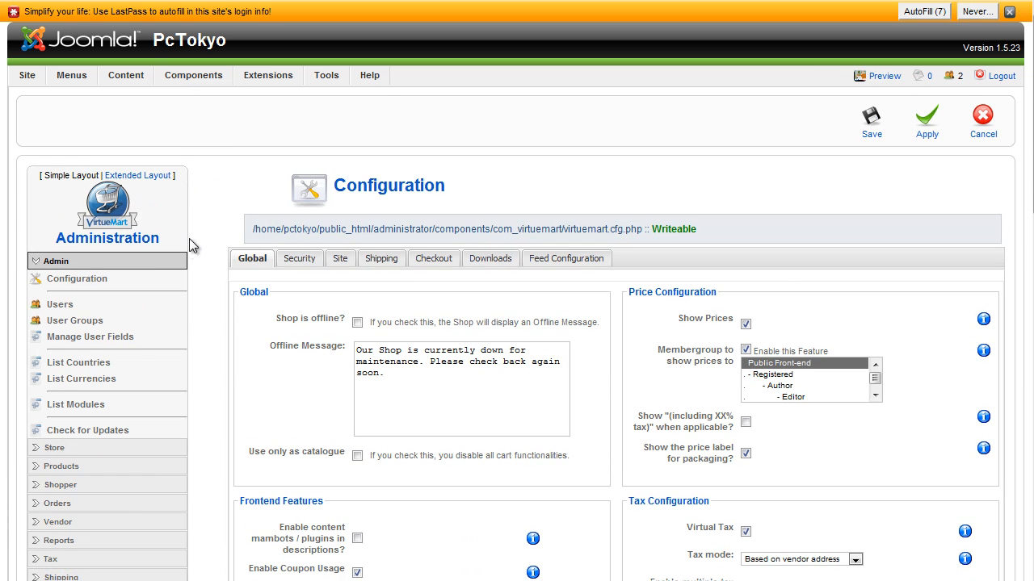
scroll(203, 254, "down", 8)
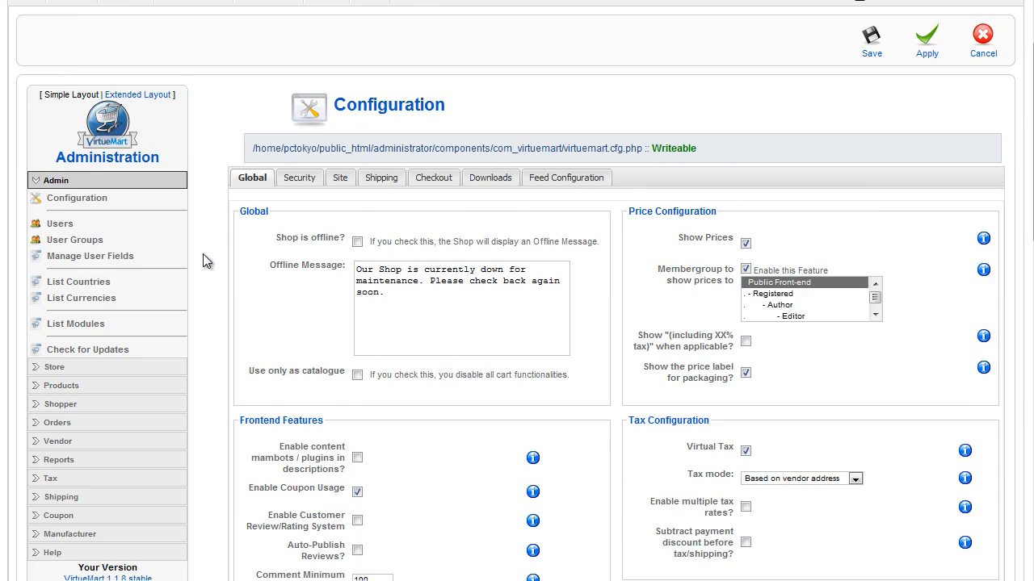
scroll(204, 255, "down", 5)
scroll(203, 255, "up", 14)
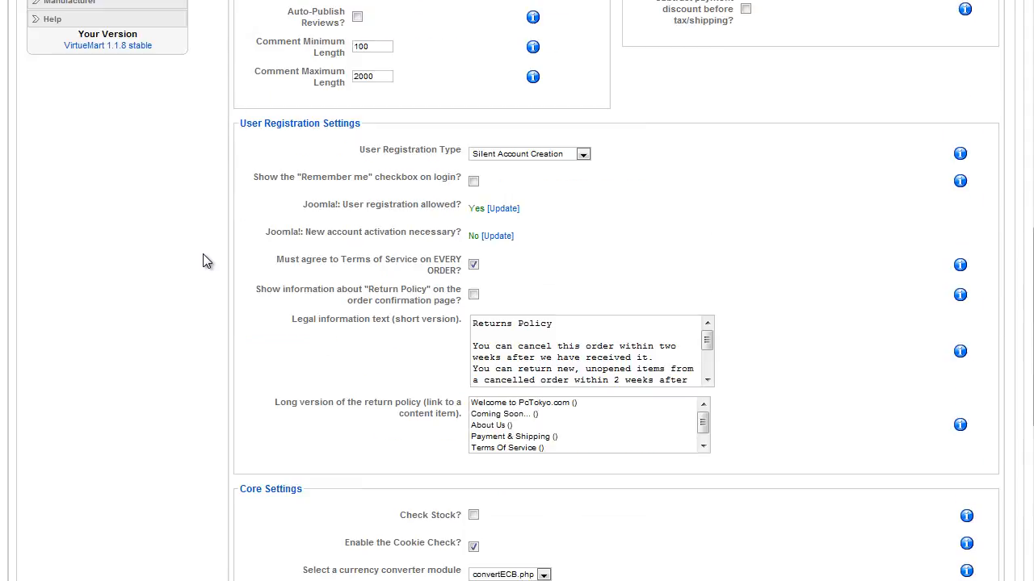
left_click(297, 259)
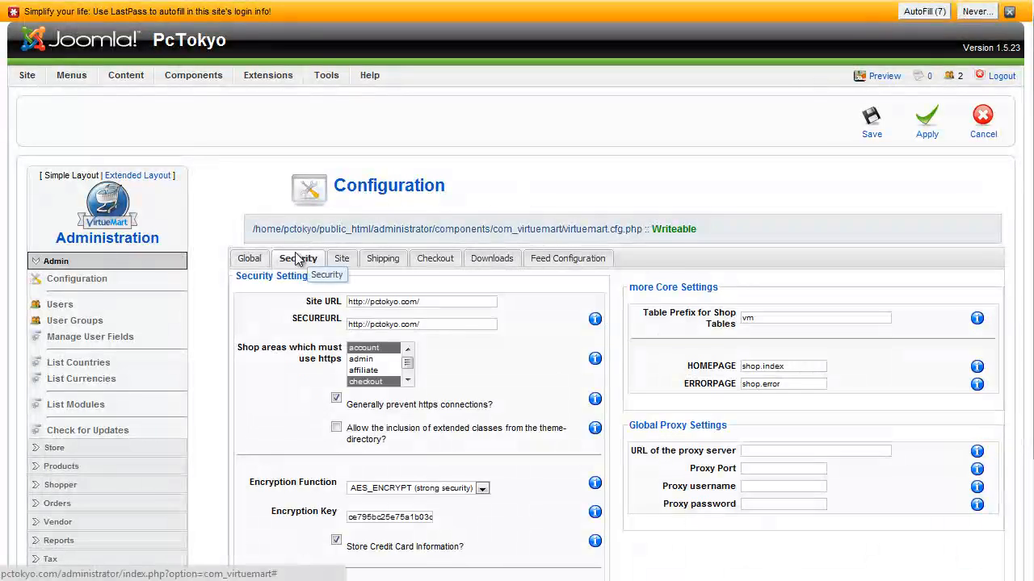
left_click(336, 264)
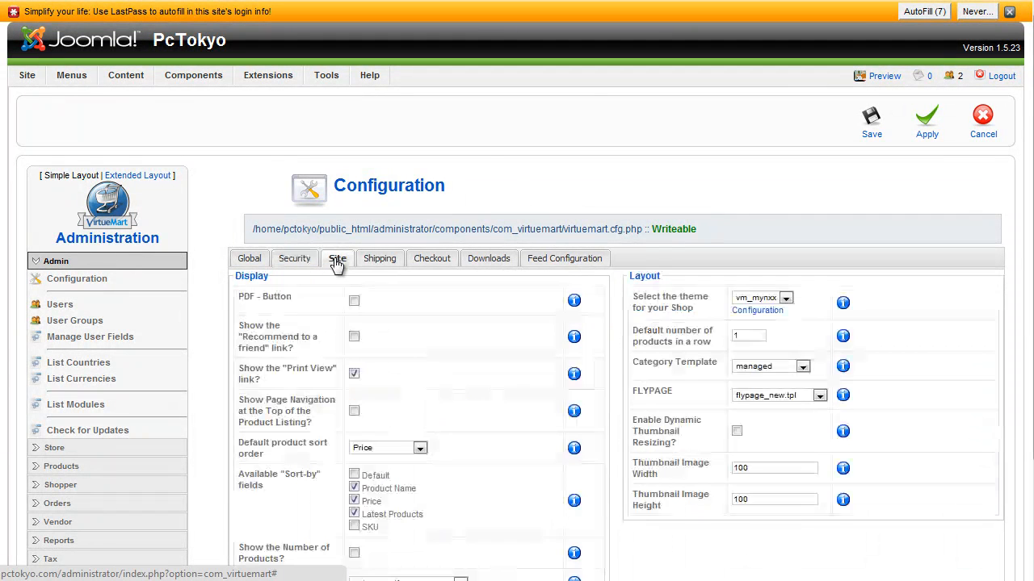
left_click(376, 261)
left_click(429, 263)
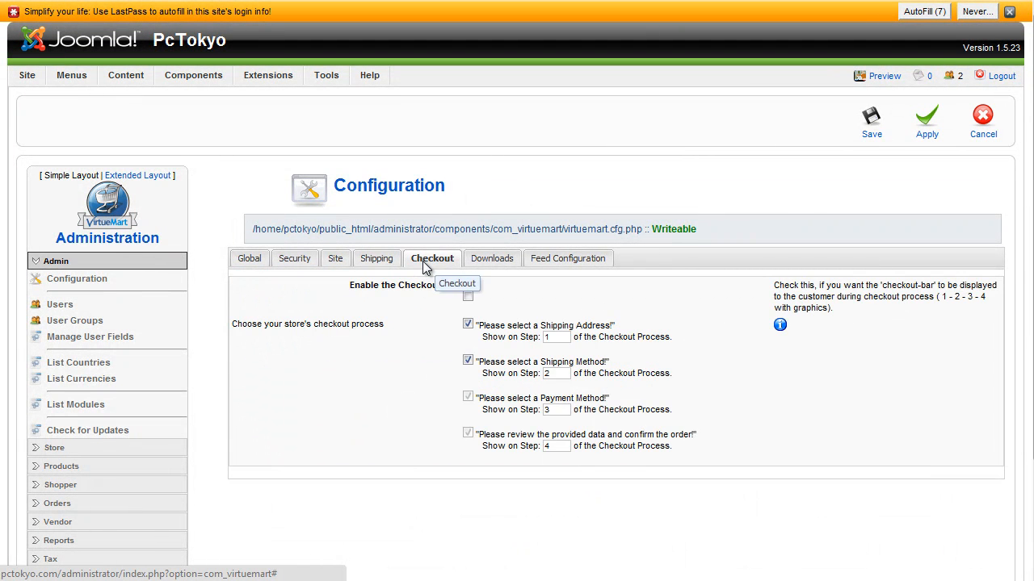
left_click(252, 259)
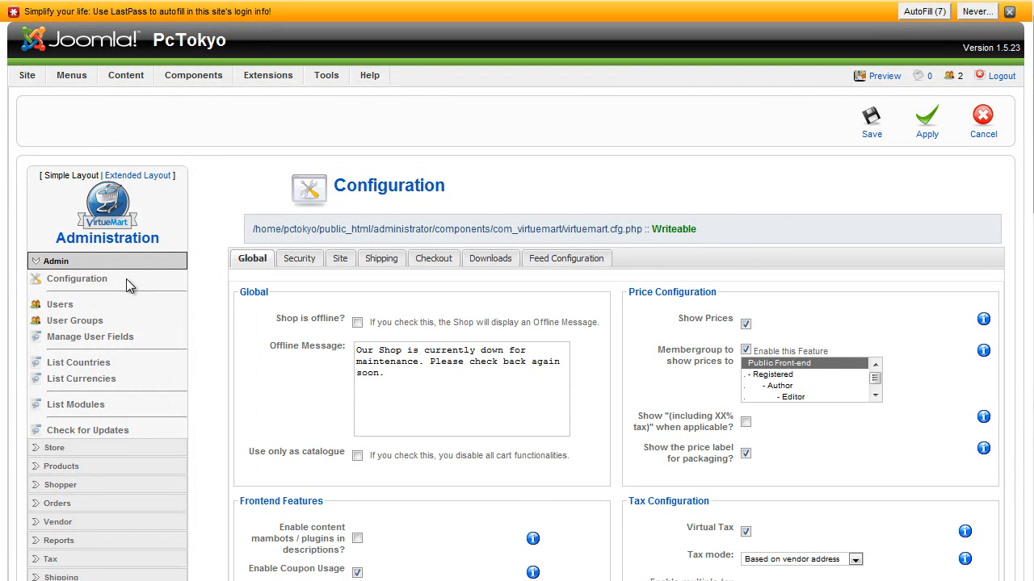
Open the shop's category list under Products and look through the category tree
scroll(116, 341, "down", 2)
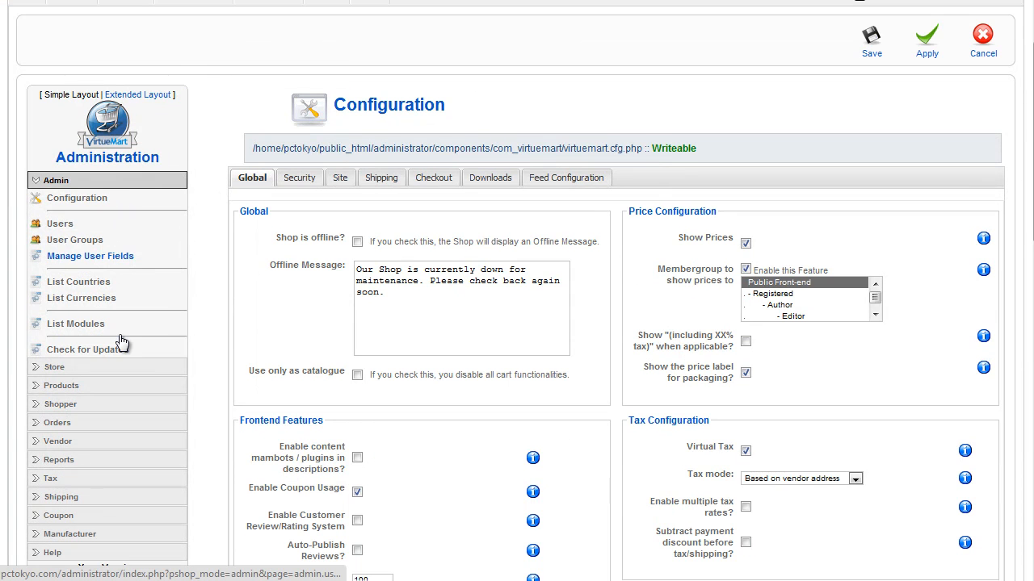
left_click(68, 389)
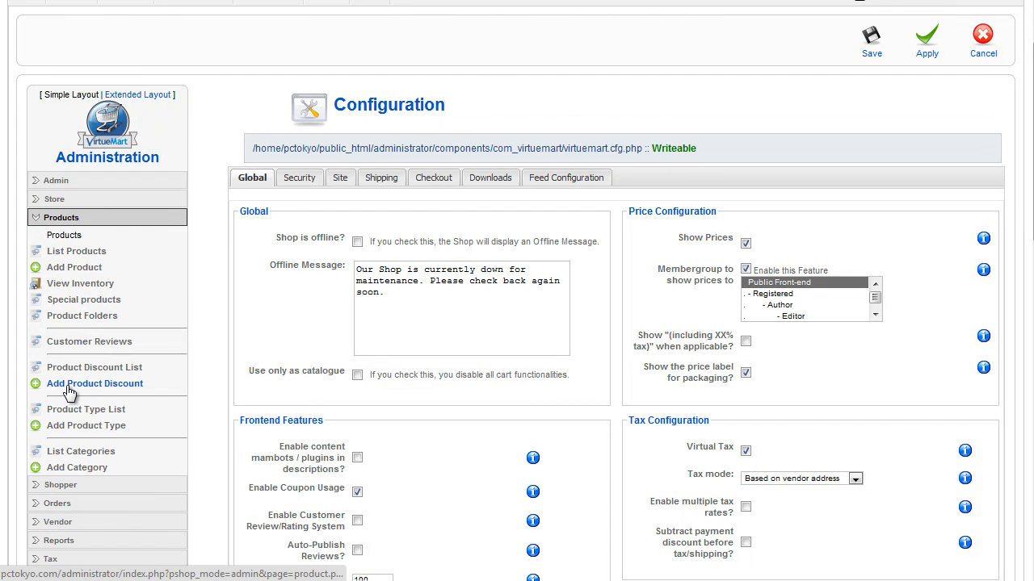
left_click(102, 459)
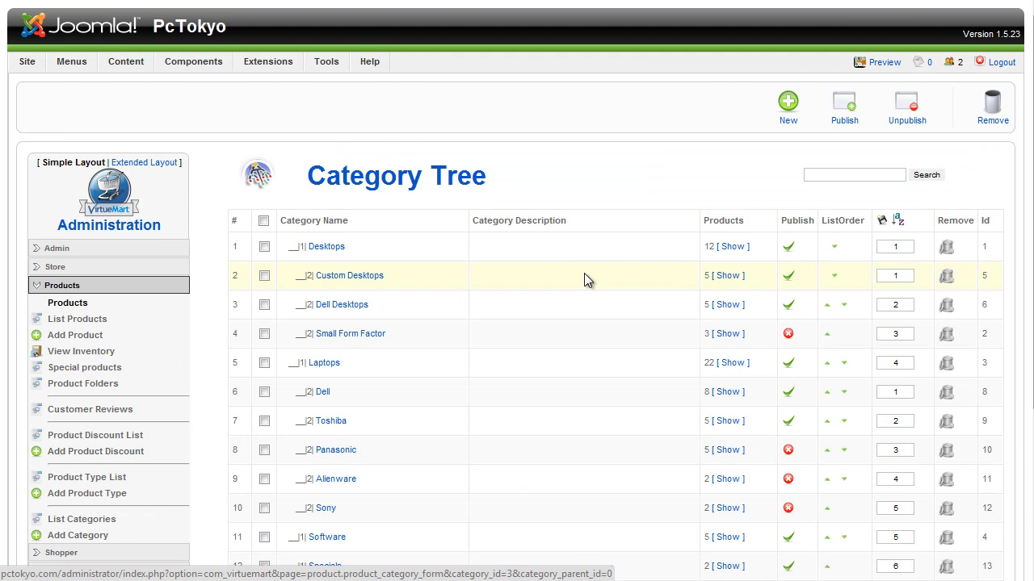
scroll(584, 273, "down", 4)
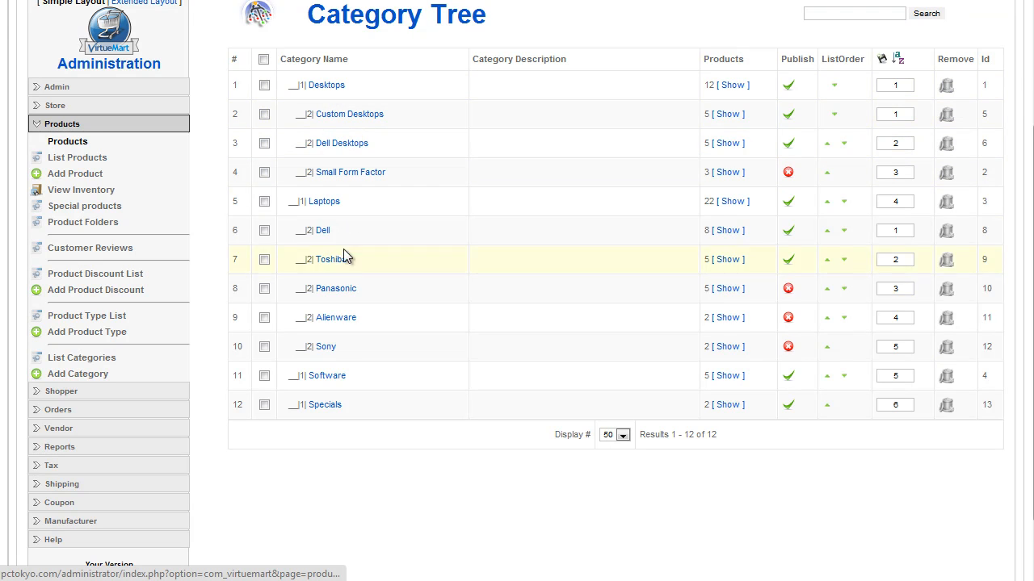
scroll(347, 449, "up", 4)
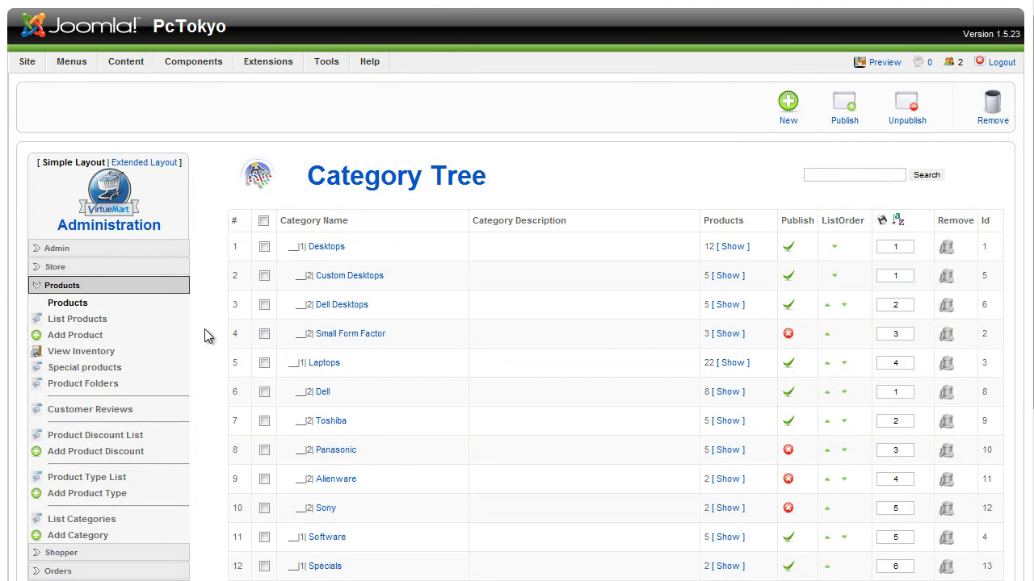
Open the product list, filter it by the Desktops category and look through the products
left_click(86, 320)
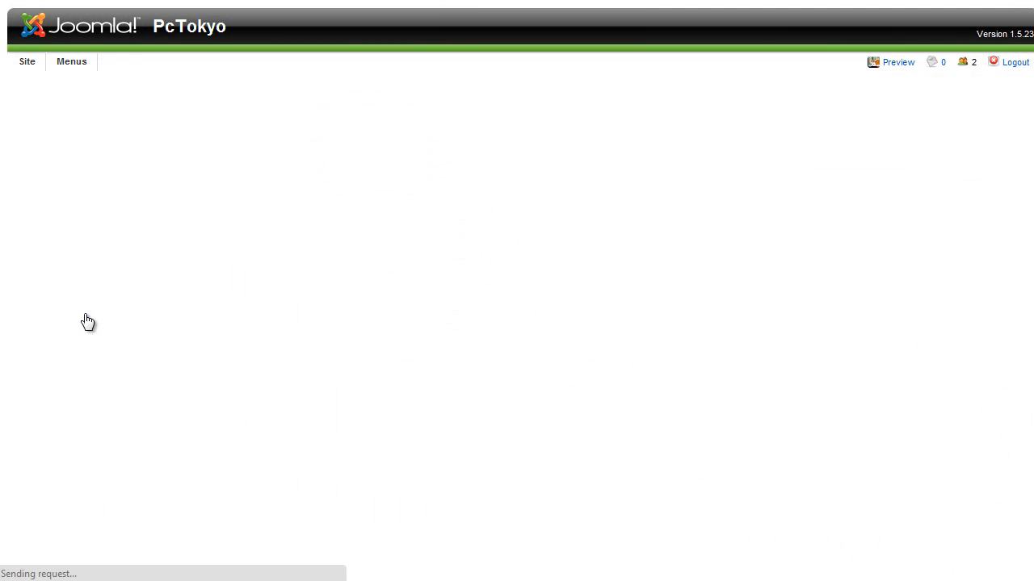
left_click(314, 225)
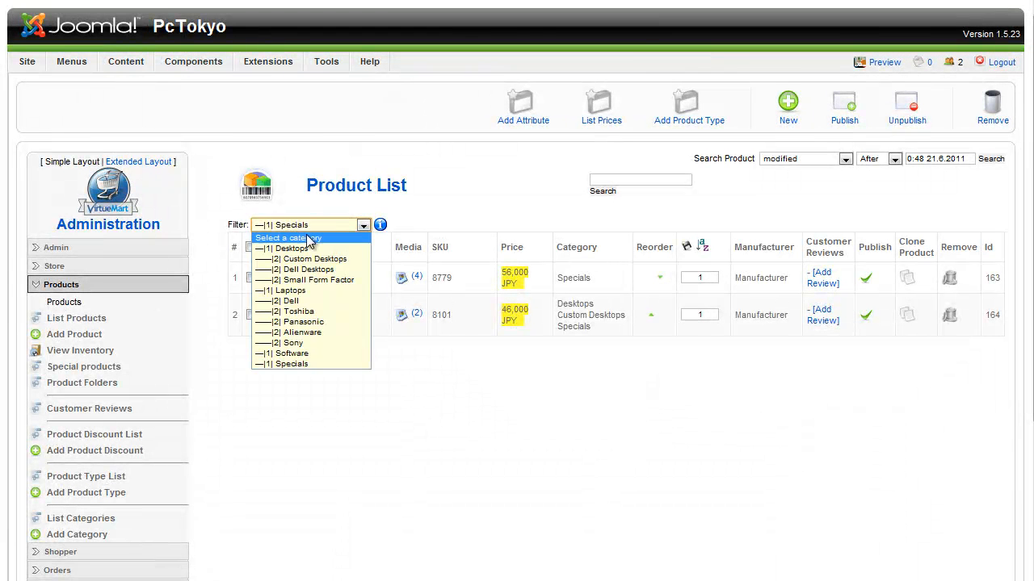
left_click(323, 250)
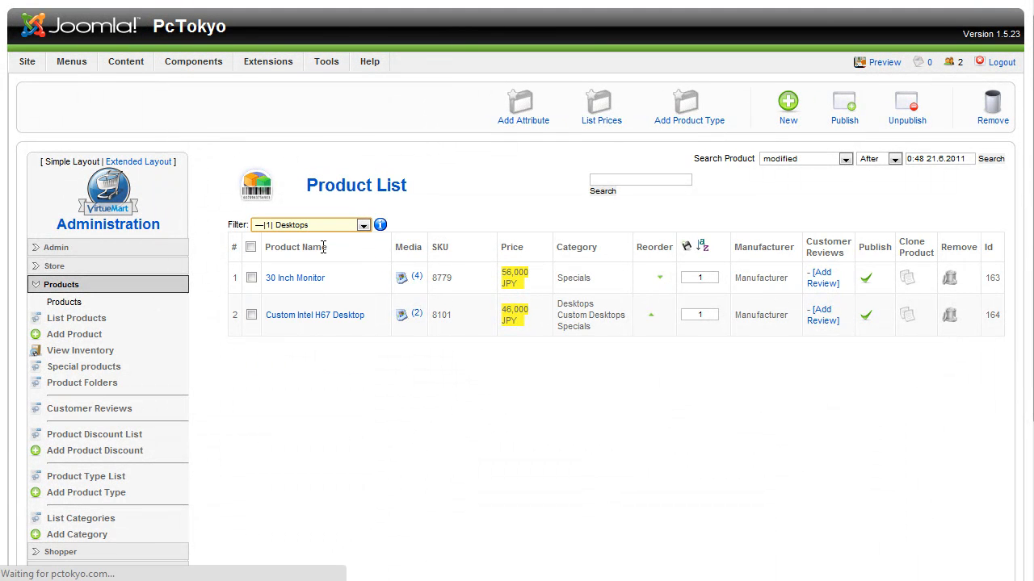
scroll(323, 248, "down", 3)
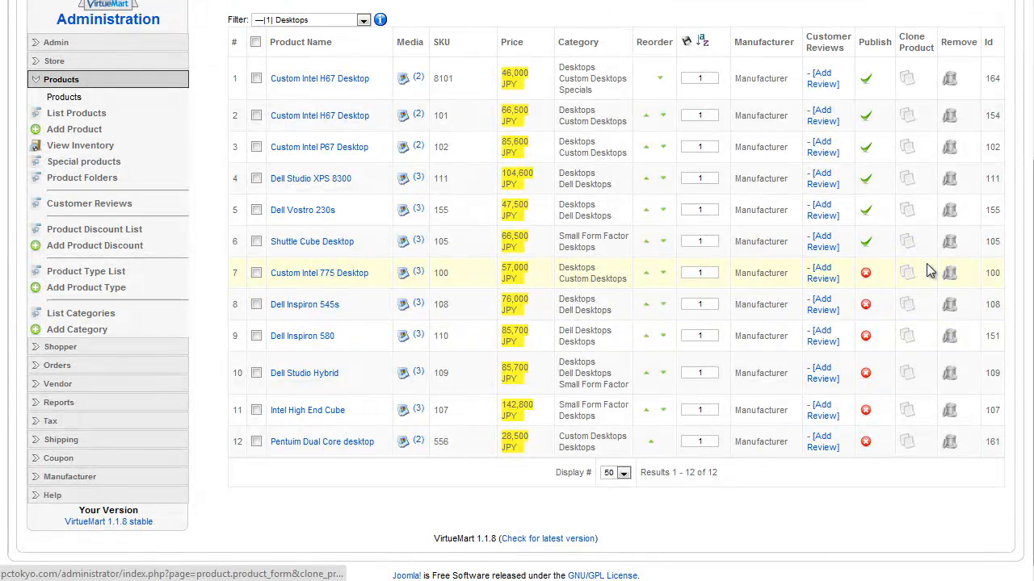
scroll(412, 300, "up", 3)
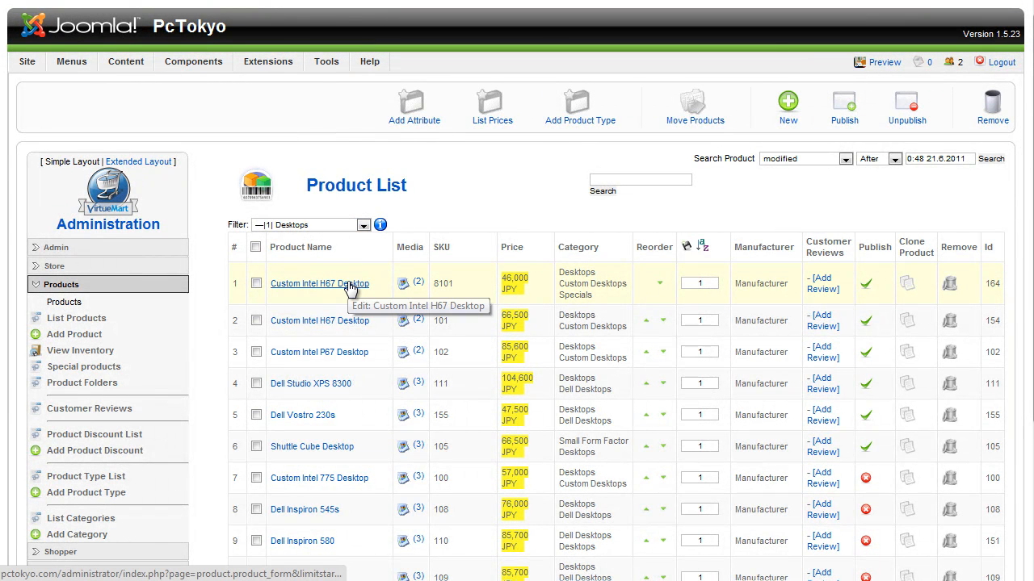
Open the Custom Intel H67 Desktop with SKU 8101 and examine its short description, line-break tags and product description
left_click(350, 287)
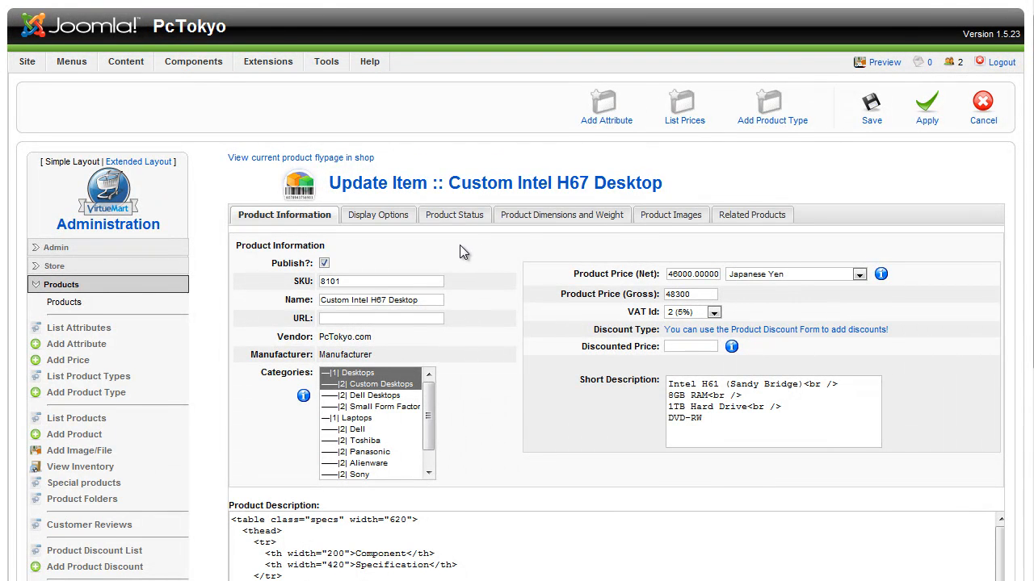
scroll(471, 369, "down", 3)
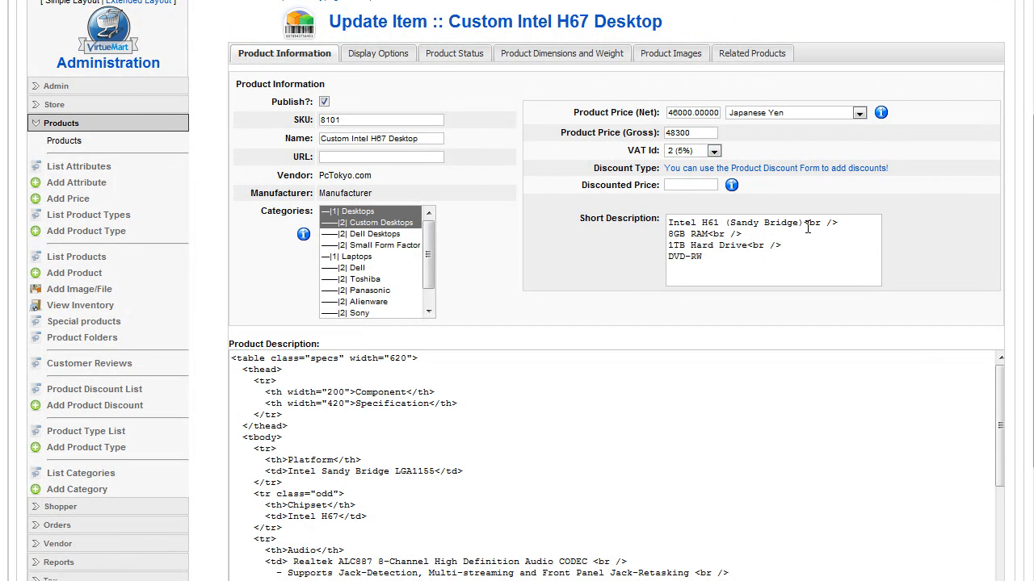
left_click_drag(804, 223, 840, 223)
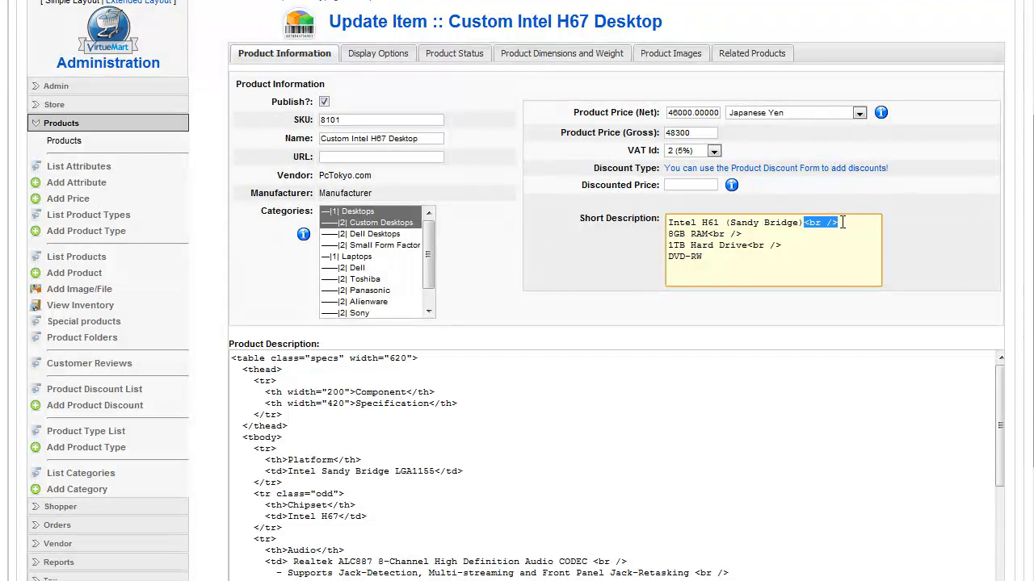
left_click(842, 223)
left_click_drag(842, 223, 805, 226)
scroll(550, 295, "down", 2)
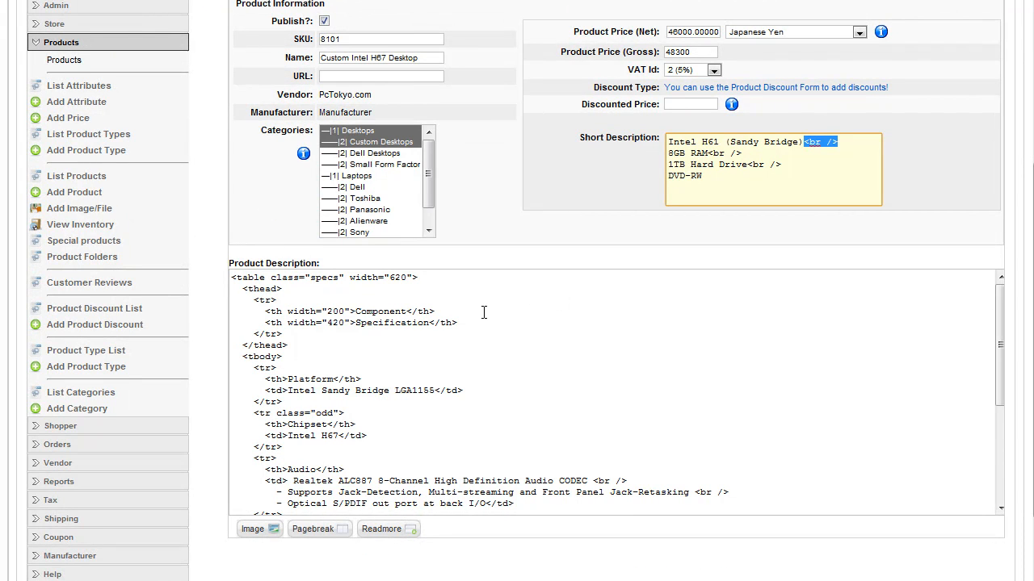
left_click_drag(579, 137, 654, 133)
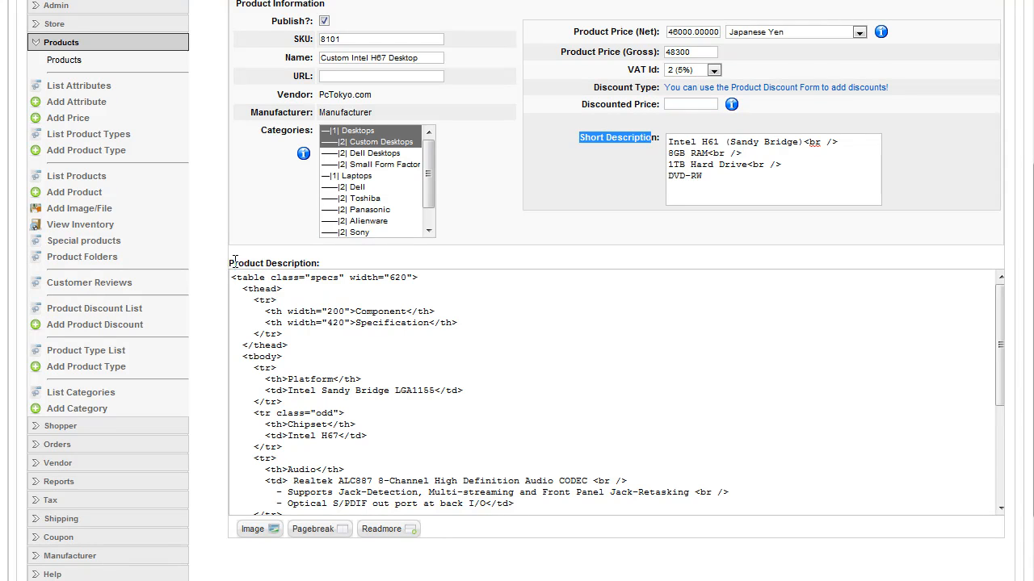
left_click_drag(230, 263, 285, 264)
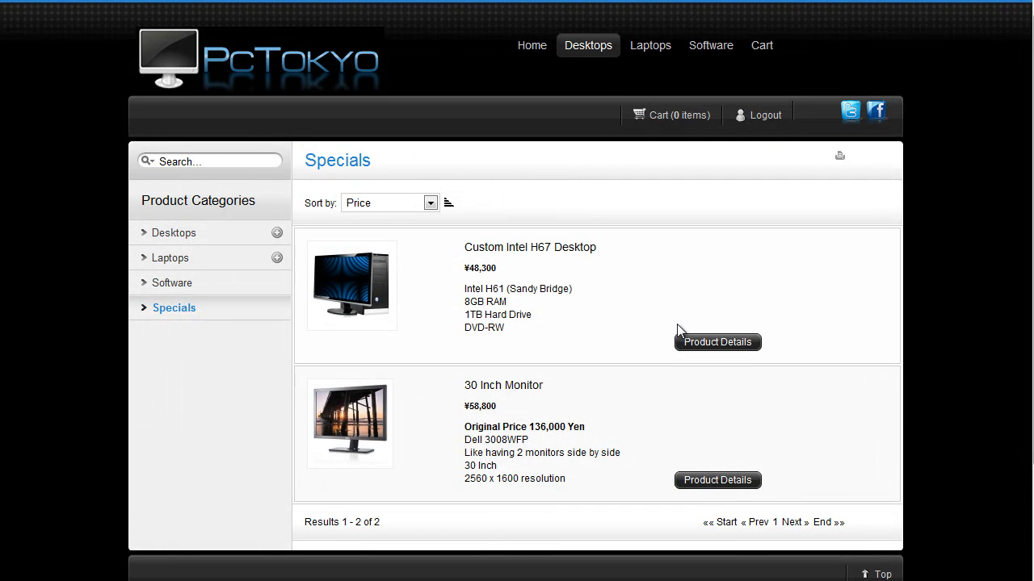
On the shop's Specials page, open the Custom Intel H67 Desktop and view its Details specification table
left_click(706, 343)
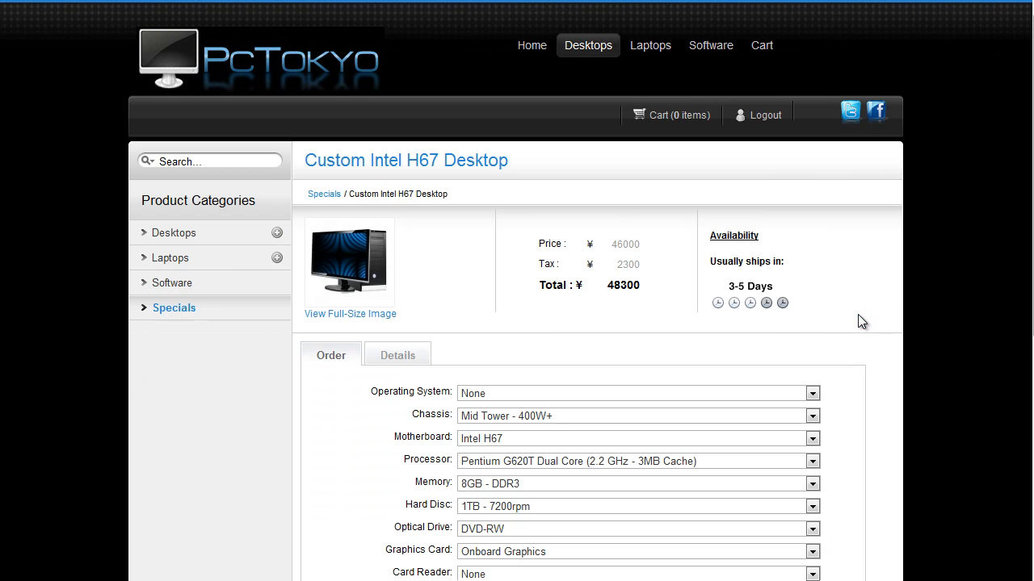
scroll(542, 320, "down", 3)
left_click(408, 121)
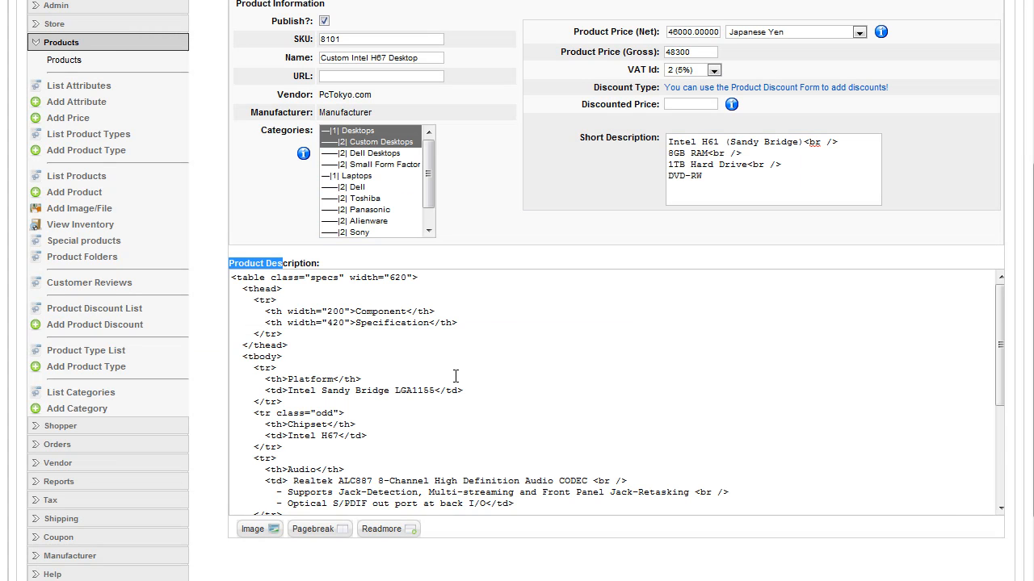
Switch back to the product's edit form and check its category assignments down to Specials
scroll(455, 376, "down", 5)
scroll(375, 368, "up", 8)
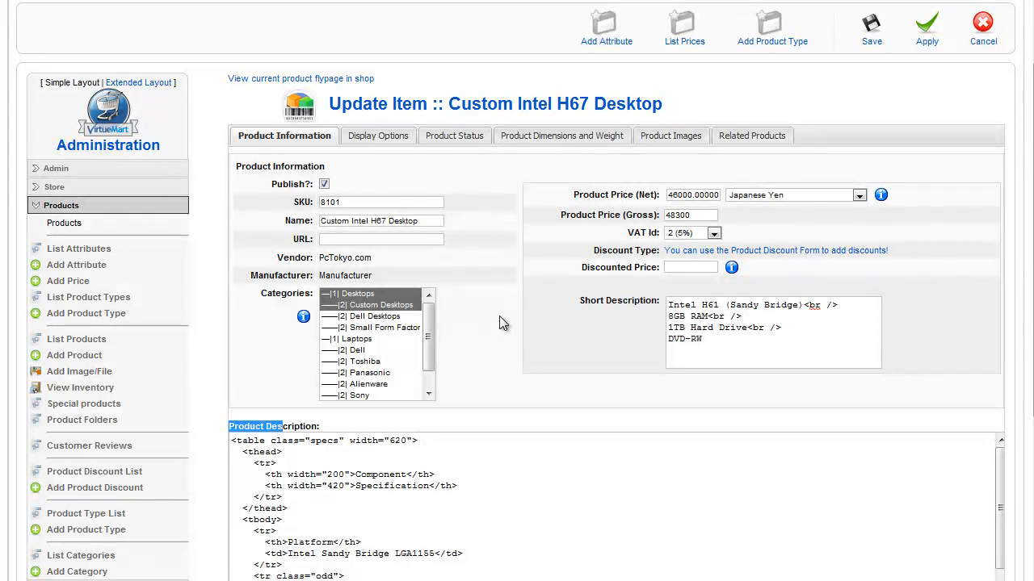
left_click(398, 308, "ctrl")
left_click_drag(423, 327, 430, 370)
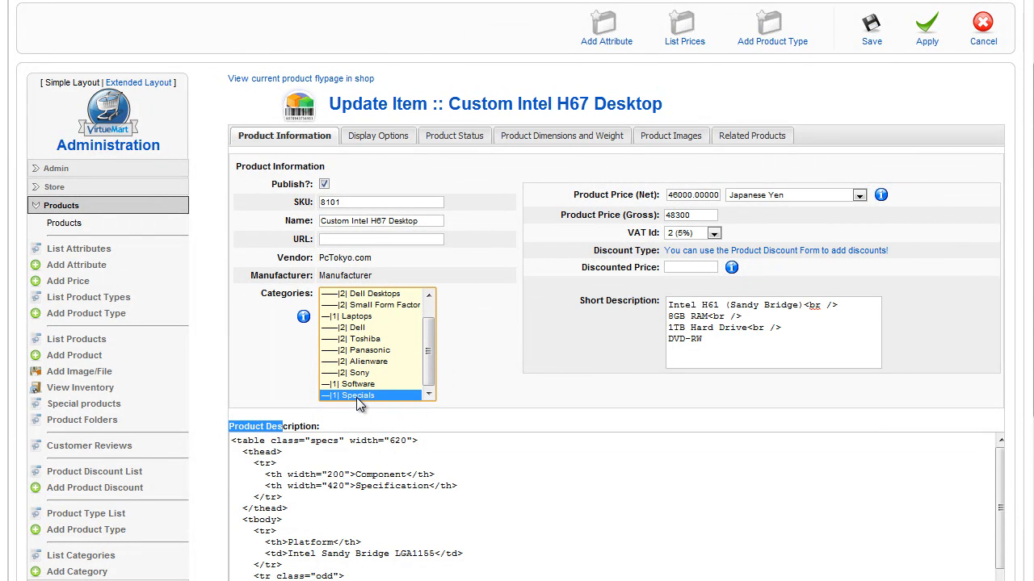
Review the product's display options, then its product status with the In Stock quantity
left_click(363, 137)
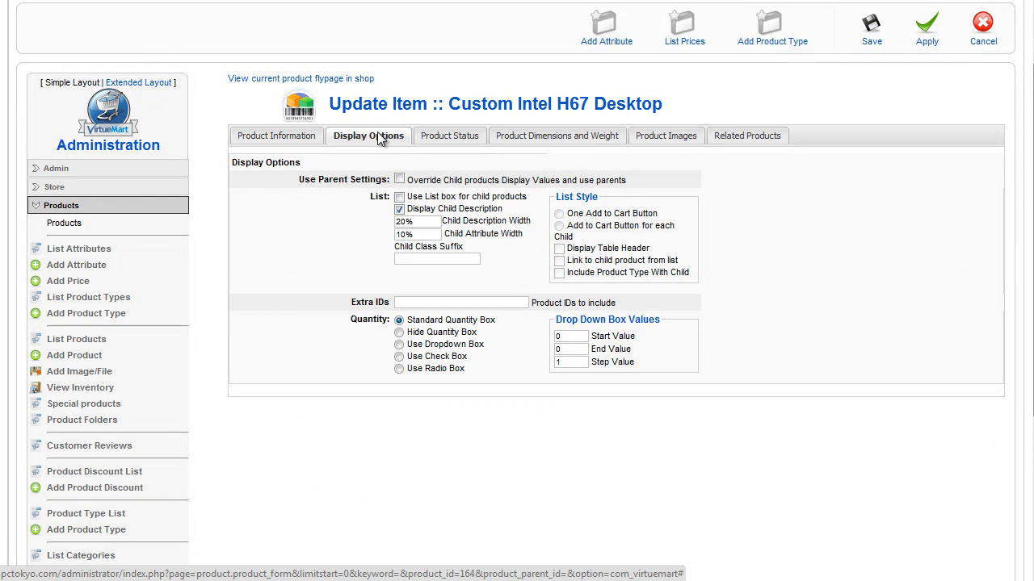
left_click(428, 139)
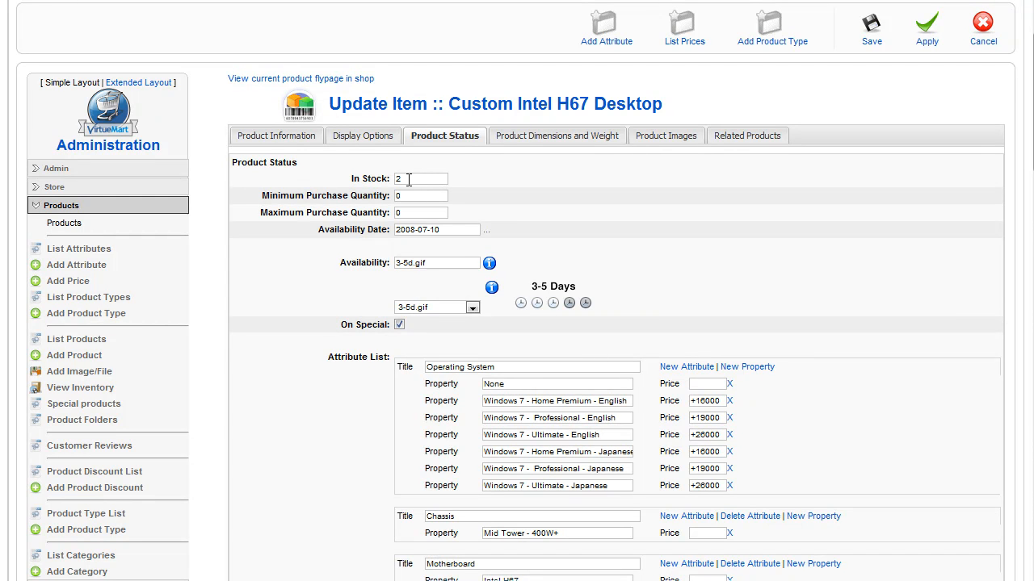
left_click_drag(408, 179, 395, 183)
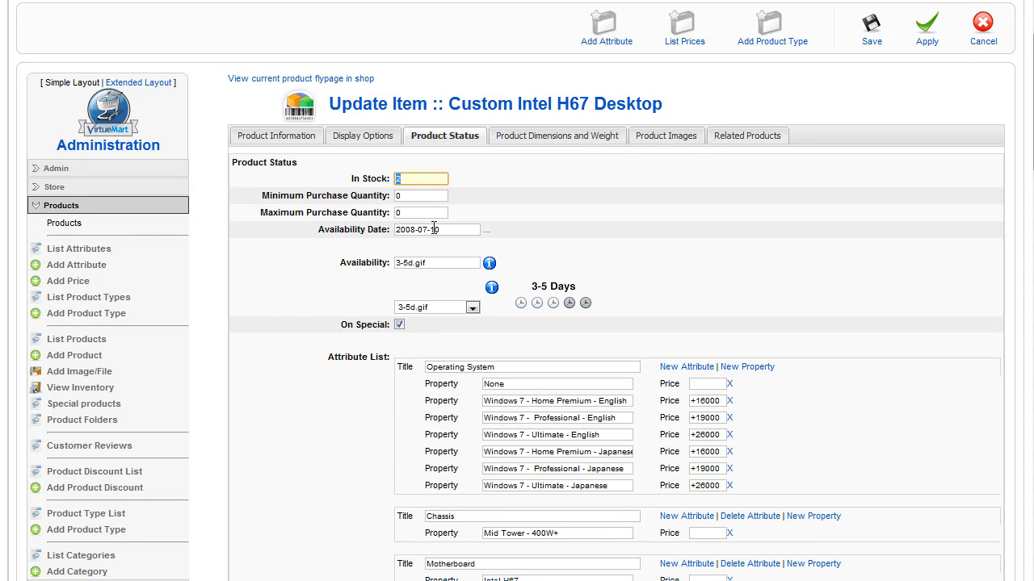
Set the product's availability image to 48h.gif and compare it with the shipping time on the shop page
scroll(677, 229, "down", 2)
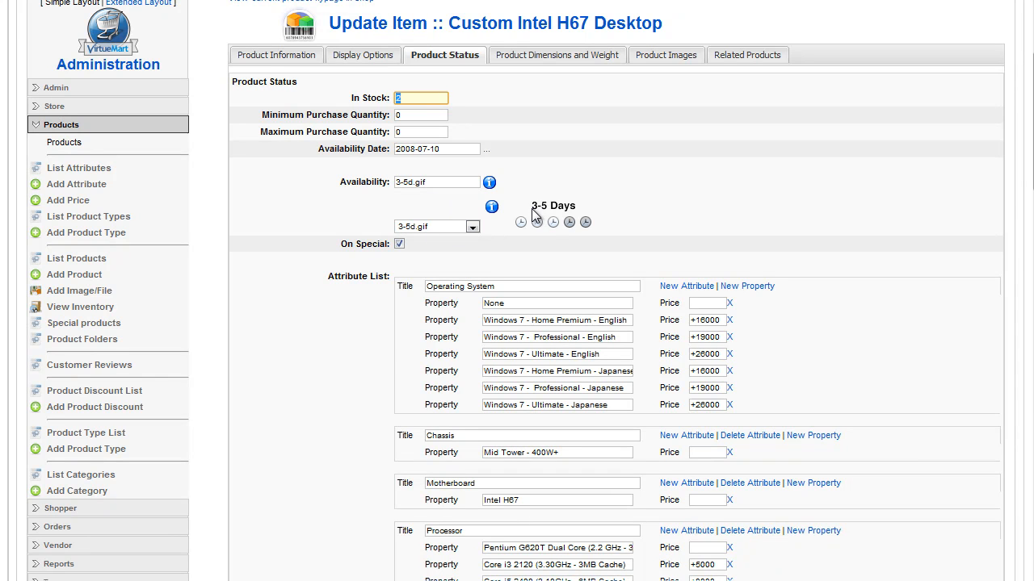
left_click(457, 231)
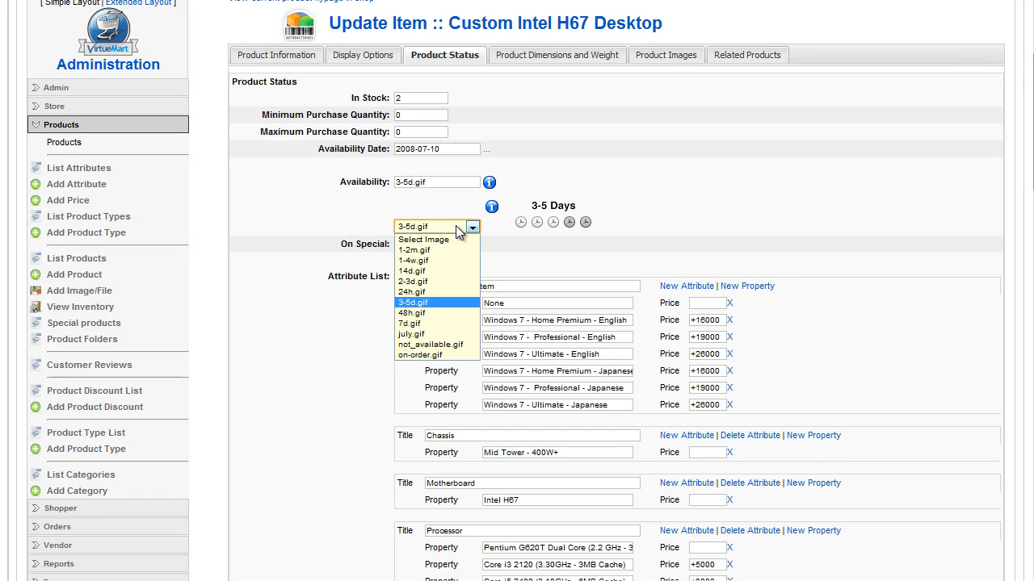
left_click(454, 312)
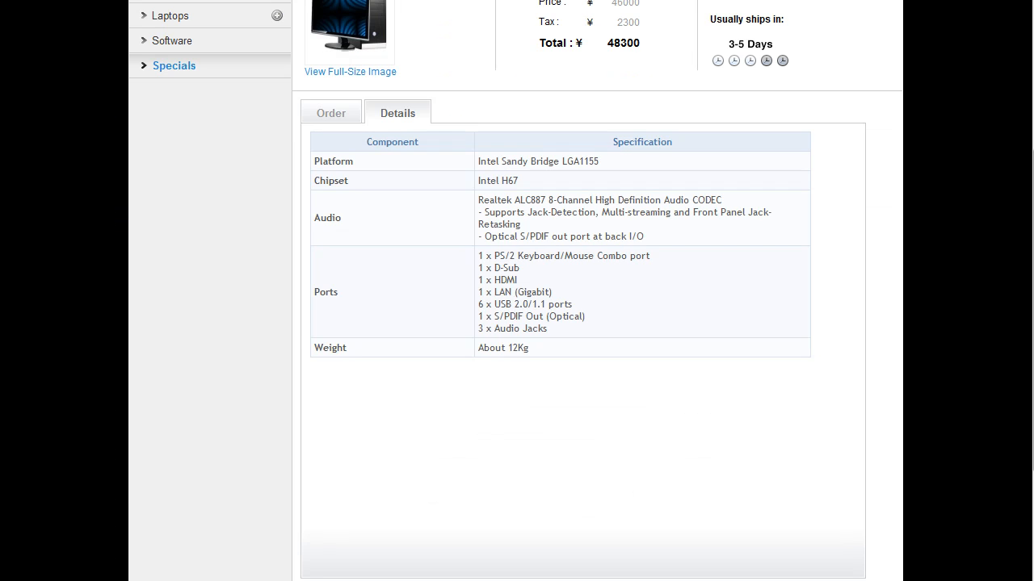
scroll(585, 217, "up", 3)
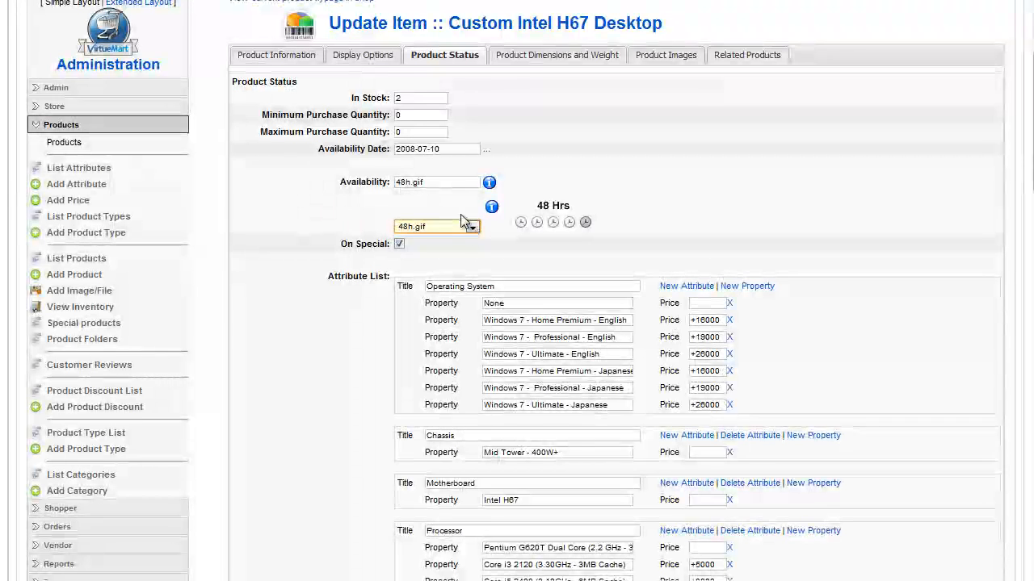
Change the product's availability image to 2-3d.gif
left_click(456, 226)
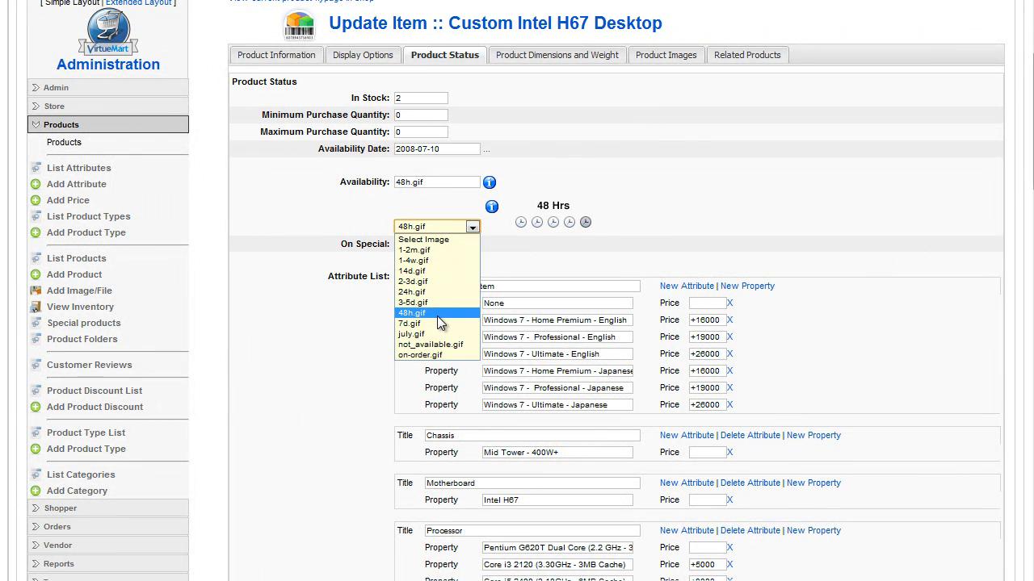
left_click(437, 284)
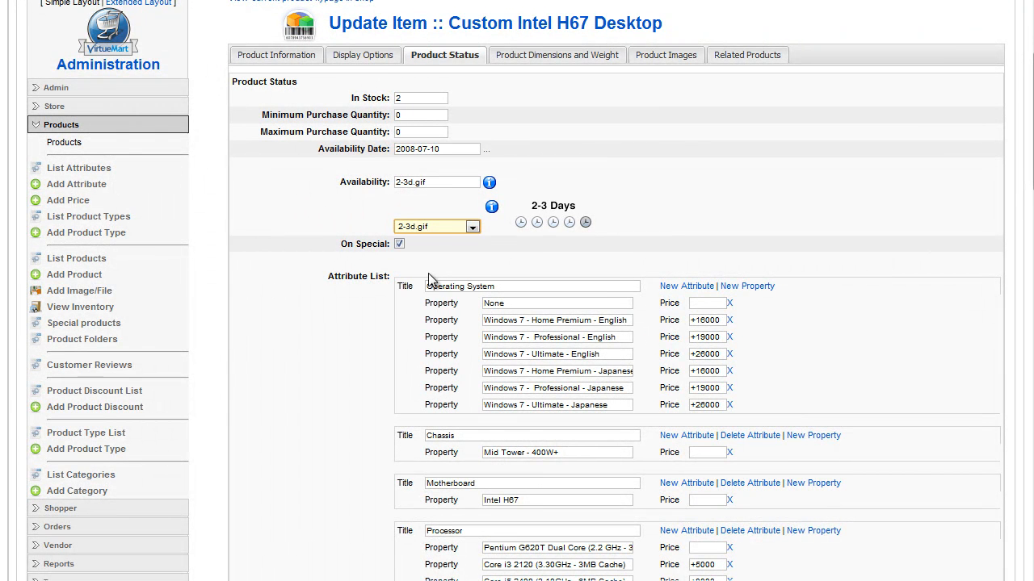
scroll(882, 274, "down", 2)
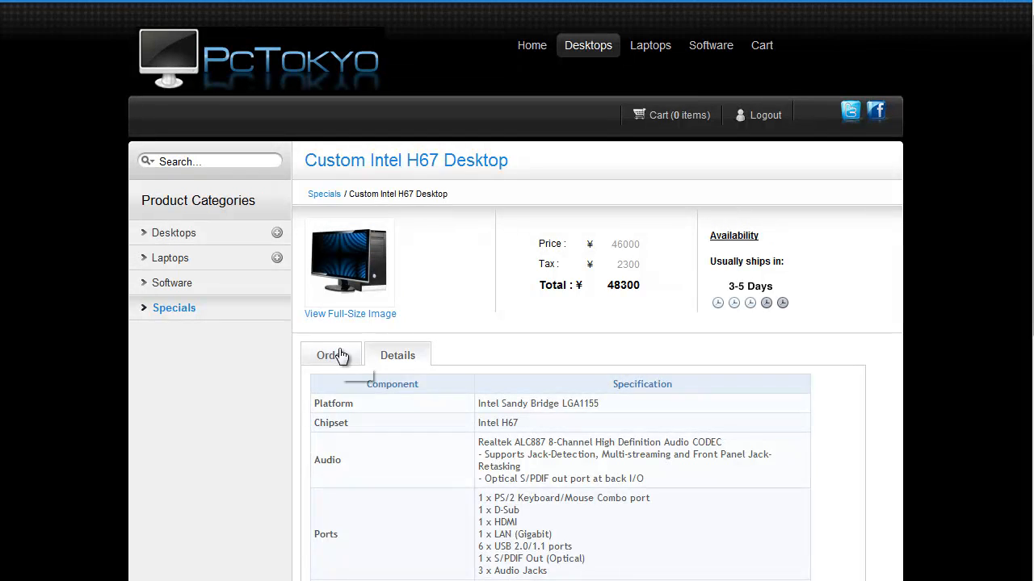
Open the ordering options on the shop's product page and examine the operating system, motherboard and processor choices
left_click(339, 356)
scroll(512, 300, "down", 3)
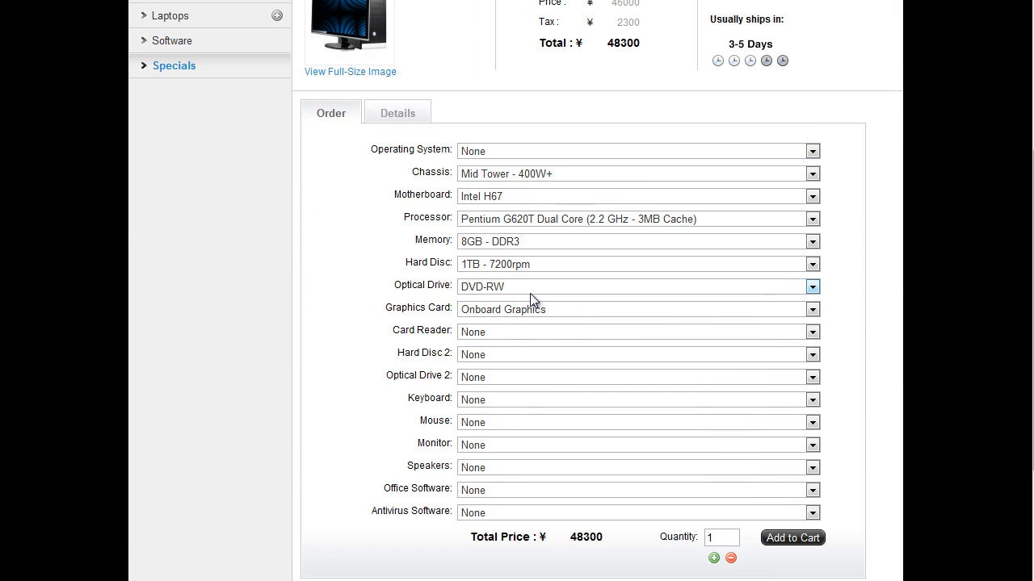
left_click(502, 153)
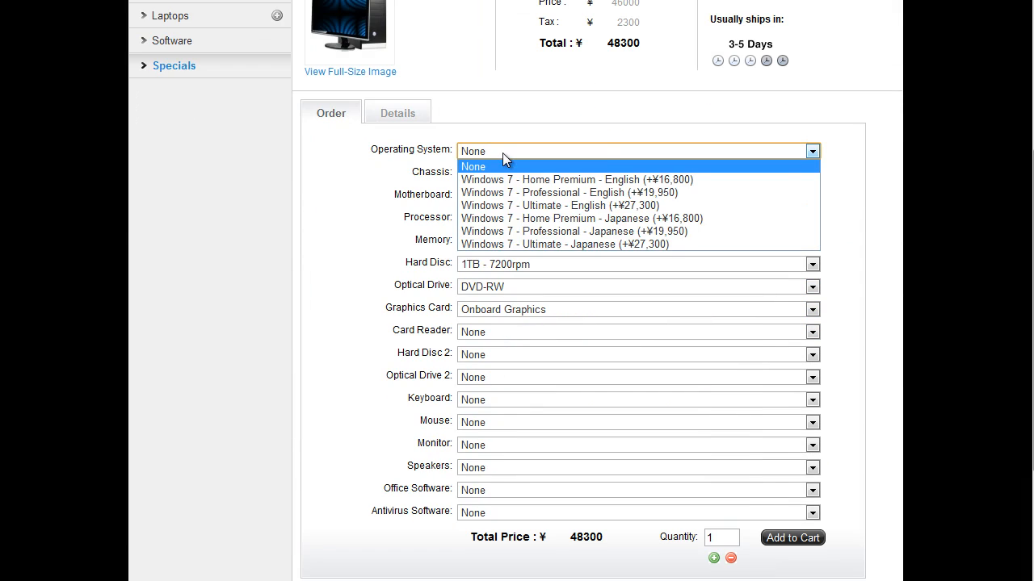
left_click(597, 154)
left_click(549, 197)
left_click(549, 218)
left_click(549, 218)
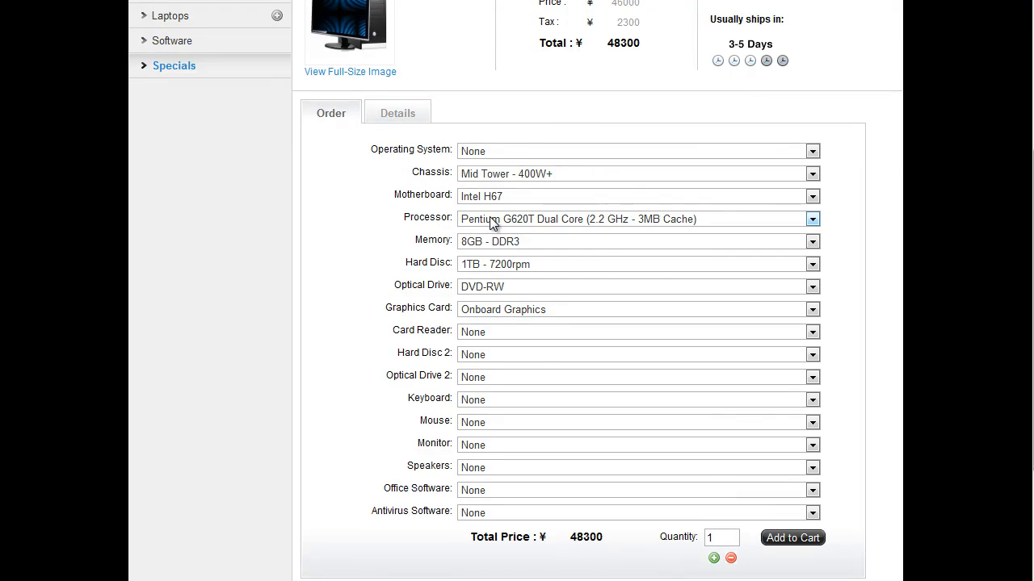
scroll(484, 250, "up", 1)
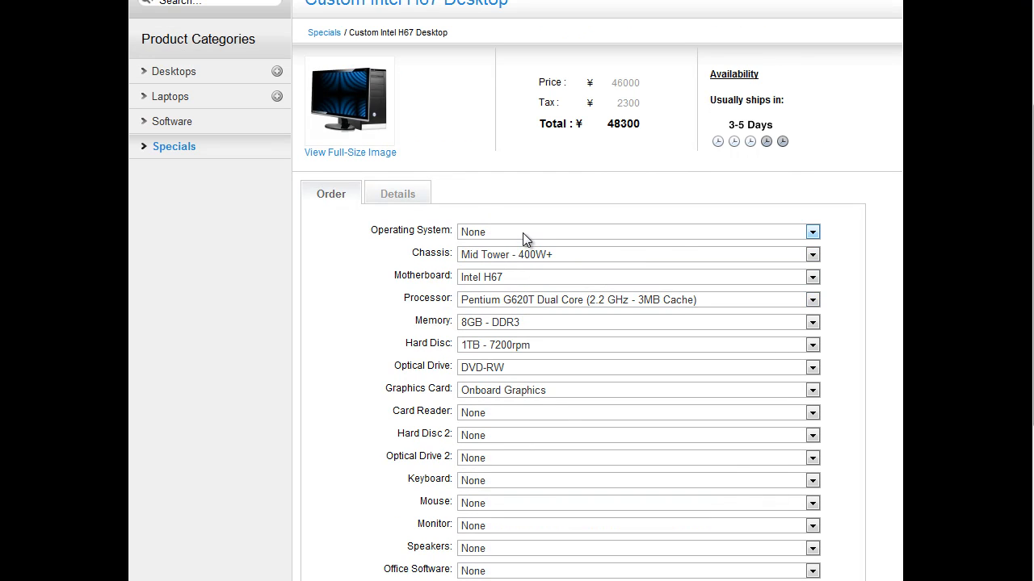
Switch the operating system between Windows 7 - Home Premium - English and None, ending on Home Premium, to compare the total price
left_click(522, 233)
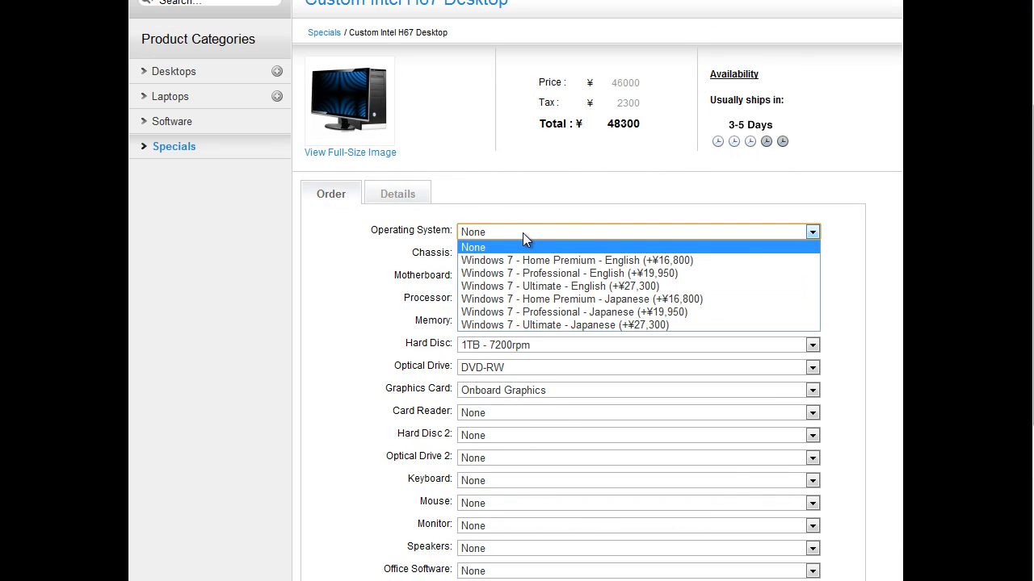
left_click(696, 264)
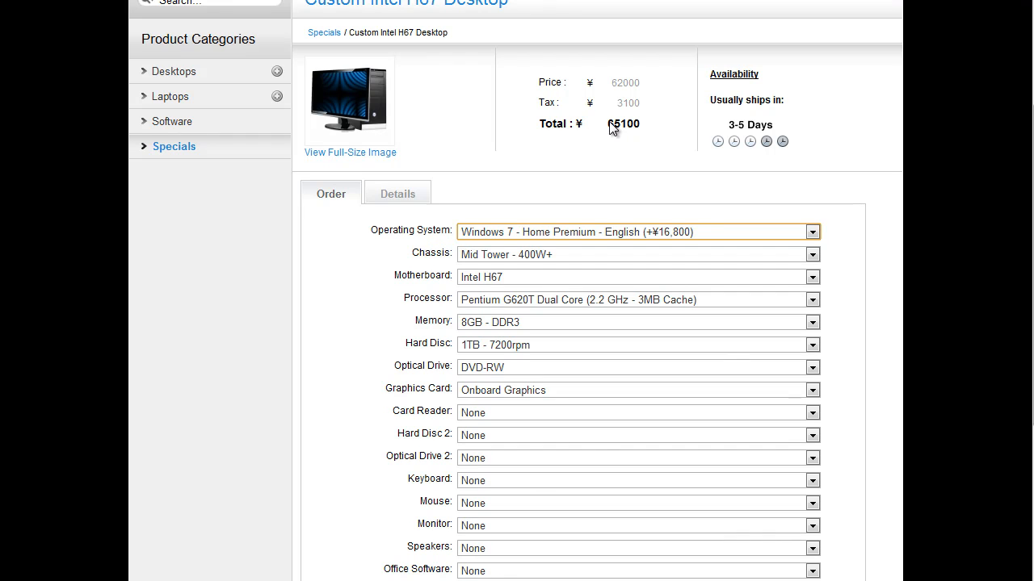
left_click(655, 234)
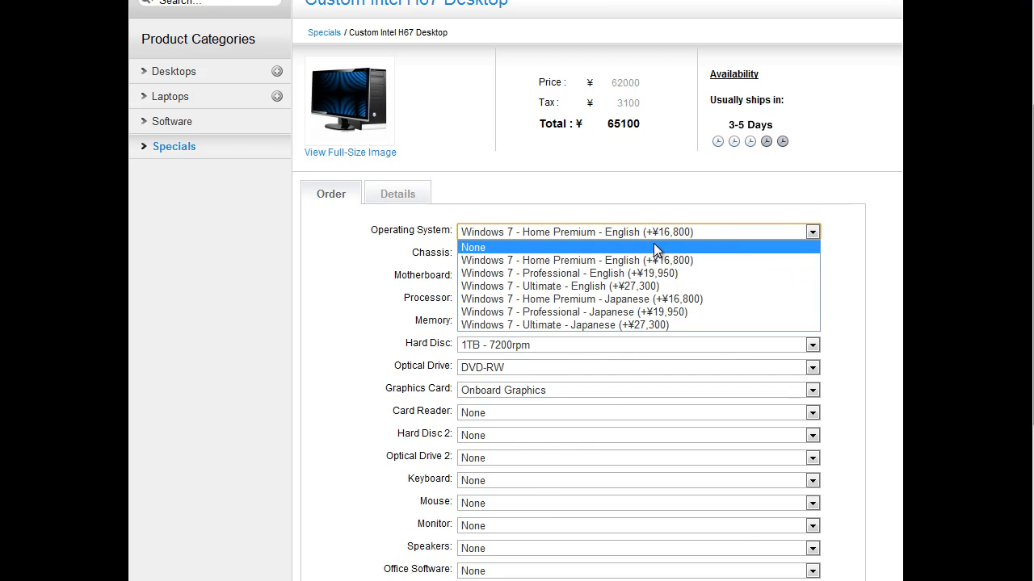
left_click(654, 247)
left_click(653, 233)
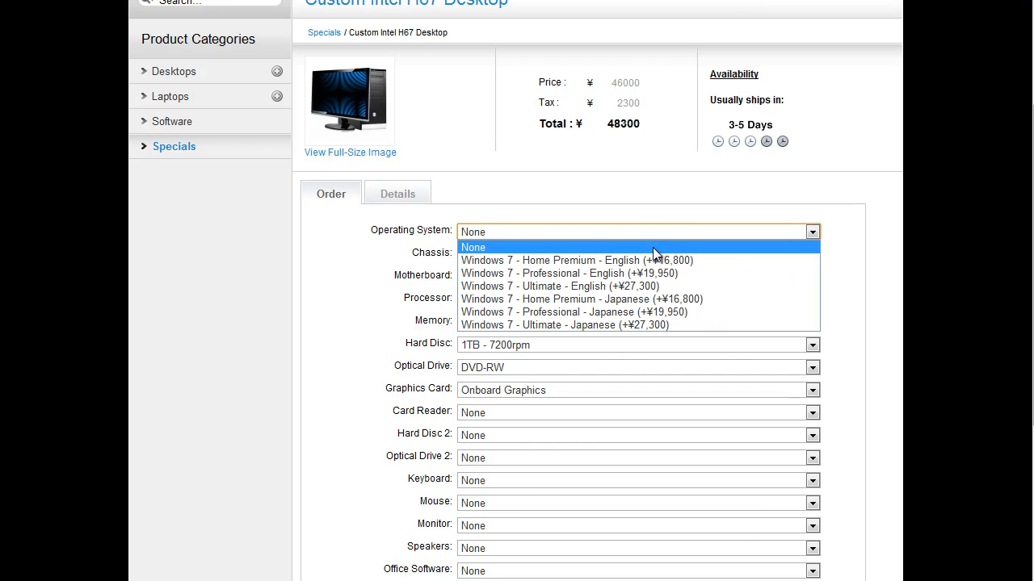
left_click(655, 260)
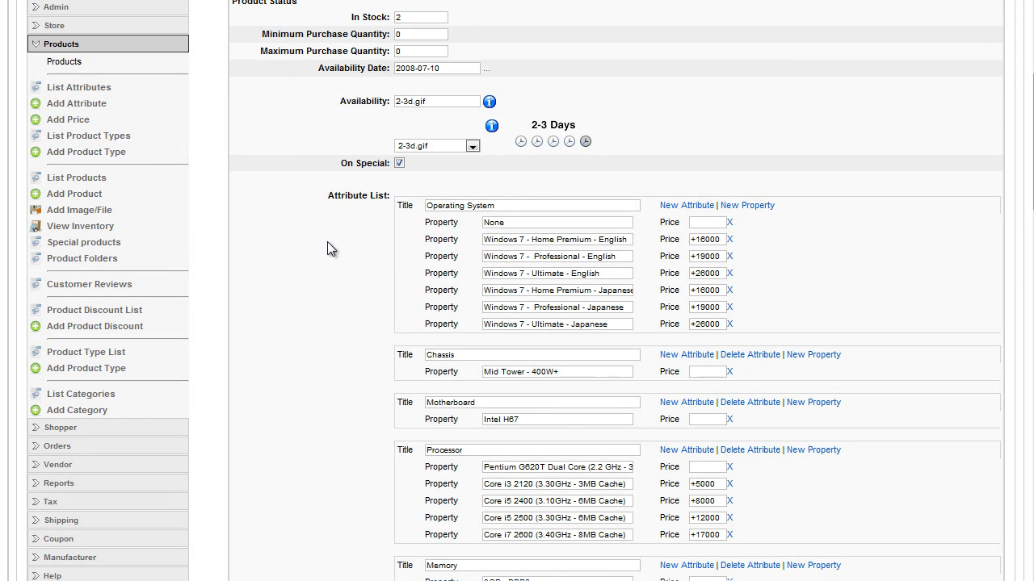
Return to the edit form, add a Test property priced +100000 to the Operating System attribute, and apply the changes
left_click(743, 208)
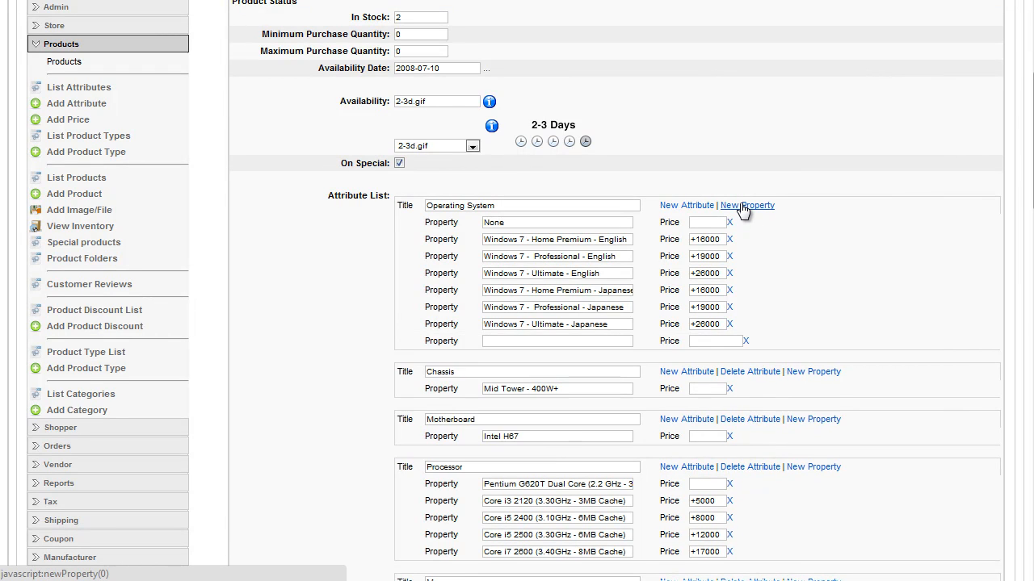
type("Test")
key("Tab")
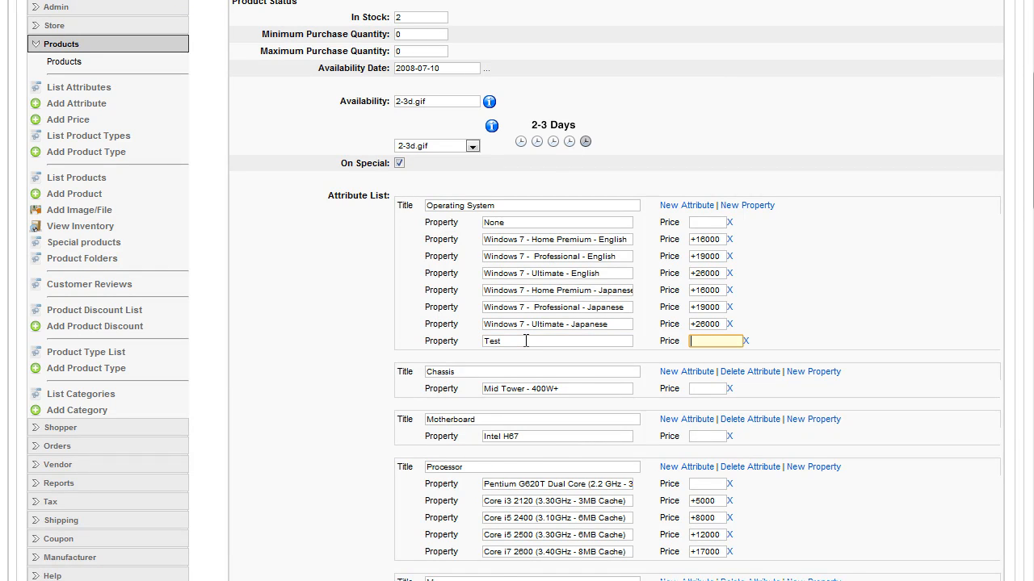
type("+100000")
scroll(959, 203, "up", 3)
left_click(920, 127)
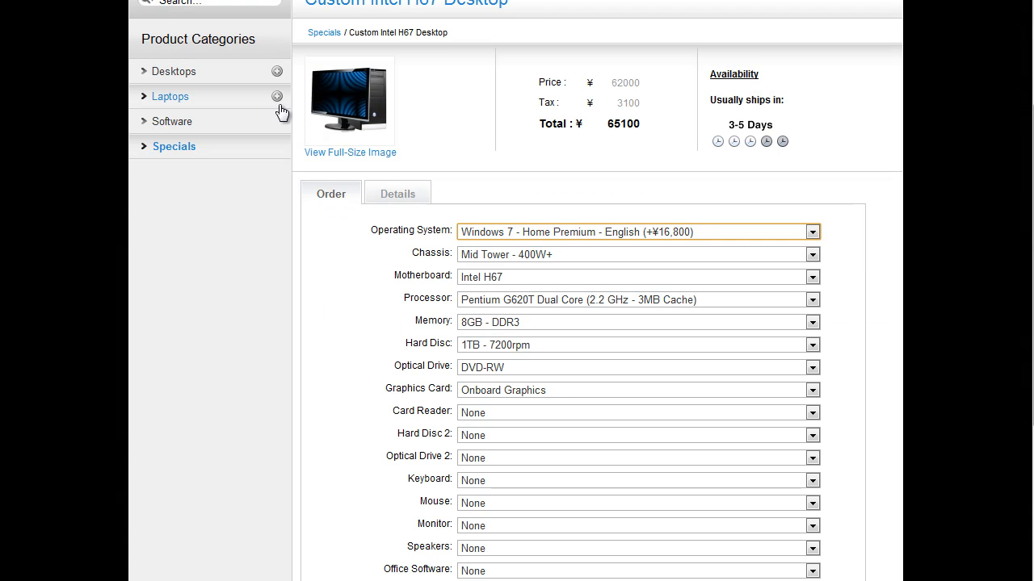
Reload the shop's product page and select the Test operating system to check its effect on the total price
key("F5")
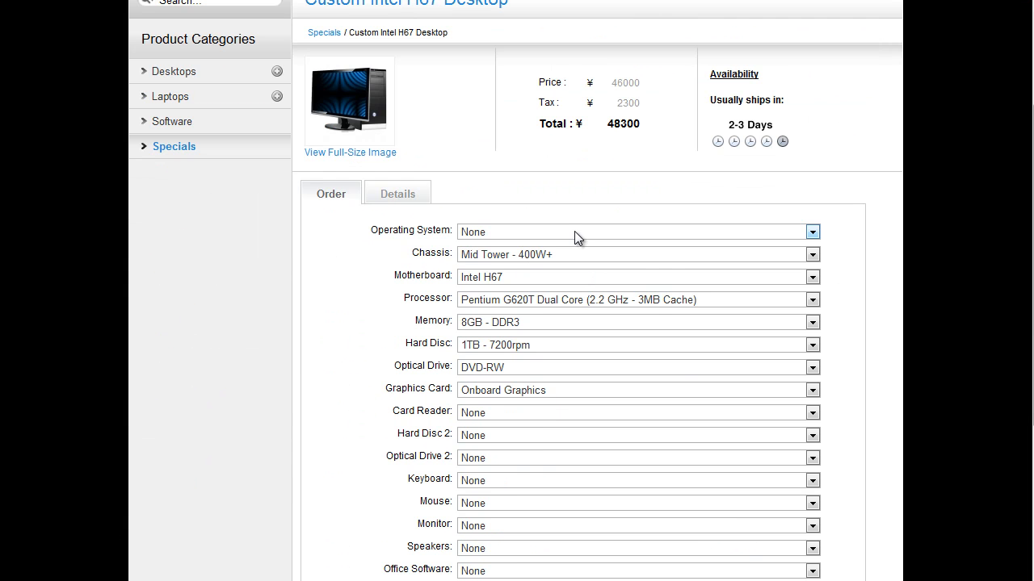
left_click(574, 231)
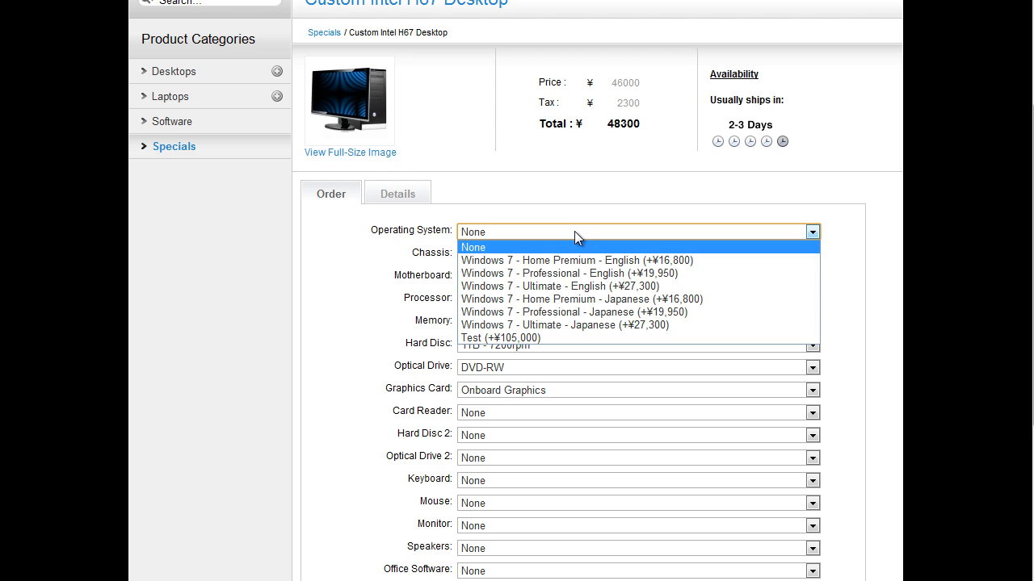
left_click(525, 339)
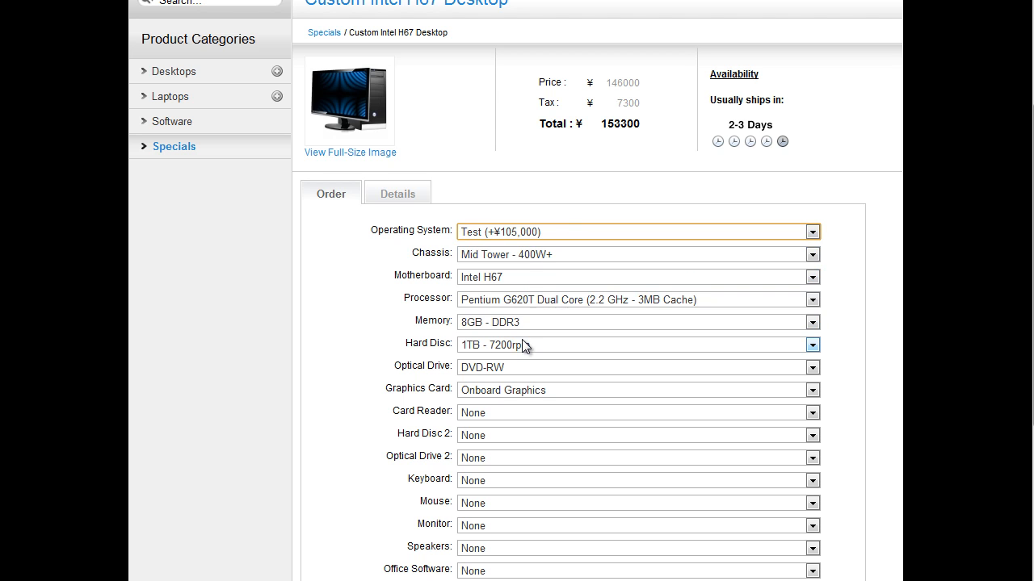
left_click_drag(601, 125, 648, 122)
left_click(644, 122)
Toggle the operating system between None and Test to compare the totals, ending on None
left_click(608, 232)
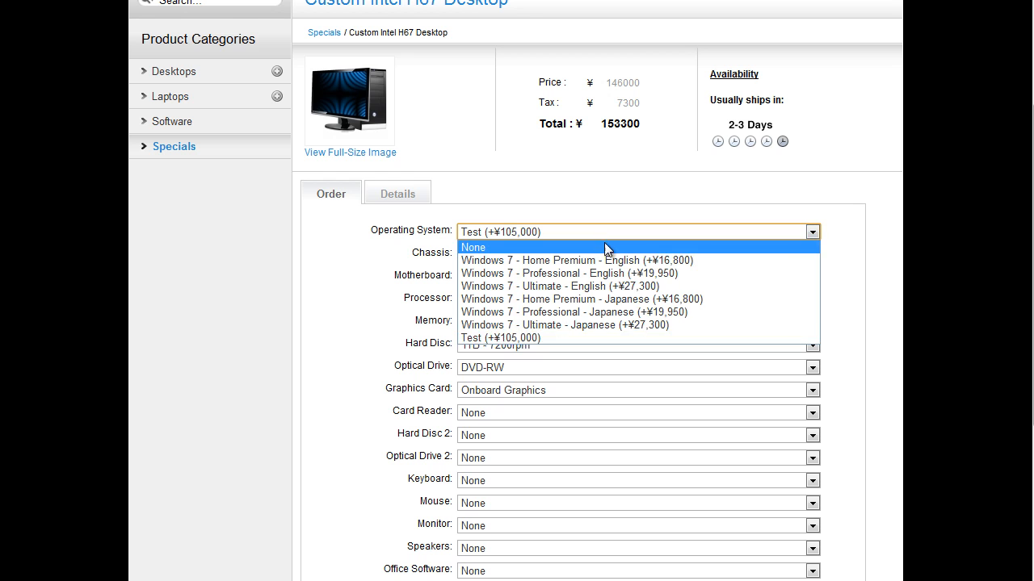
left_click(604, 245)
left_click(563, 230)
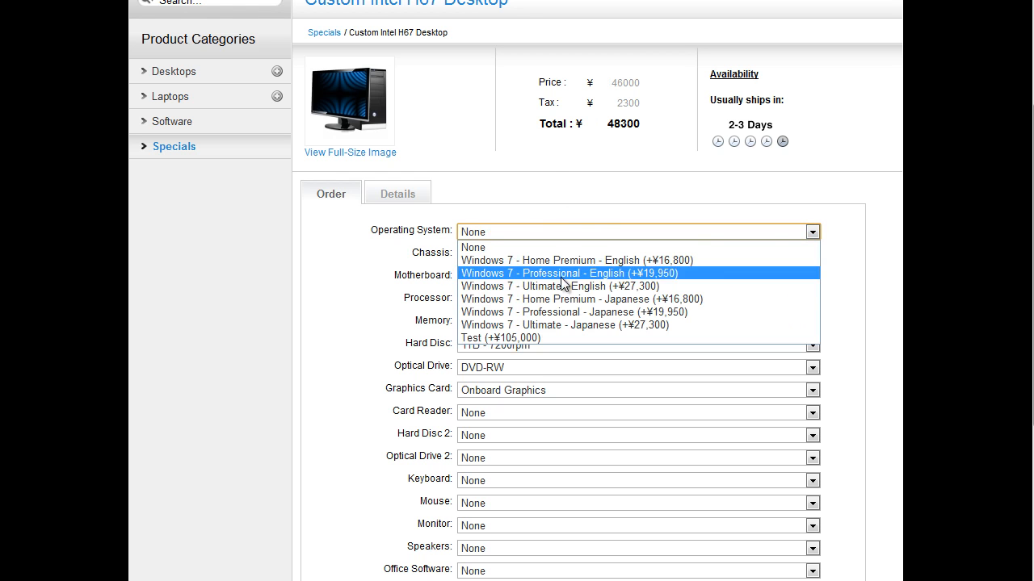
left_click(564, 336)
left_click(607, 231)
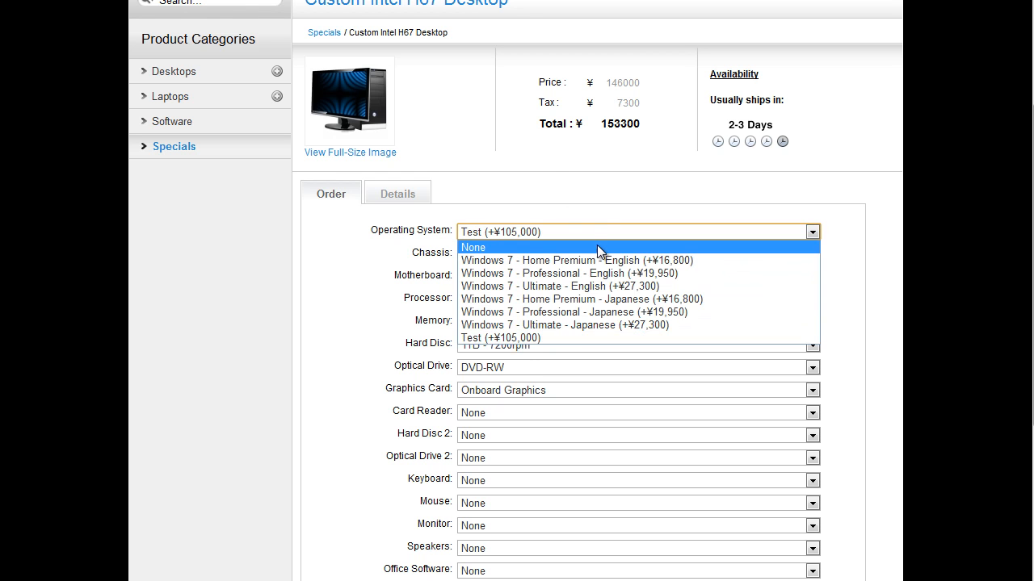
left_click(602, 244)
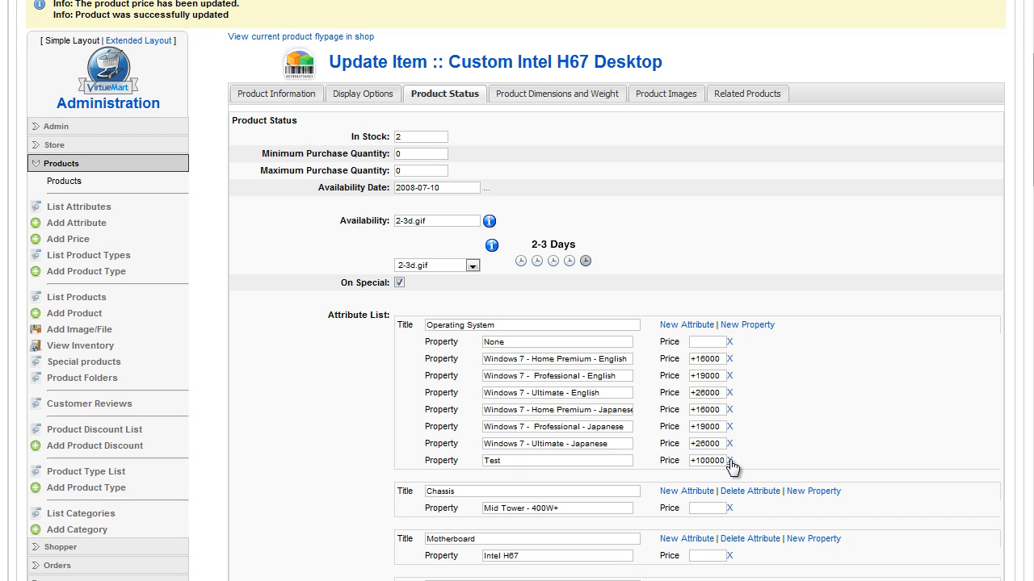
Delete the Operating System's Test property, add a Test attribute with properties Test1 and Test2, the latter priced +5000, and apply the changes
left_click(729, 460)
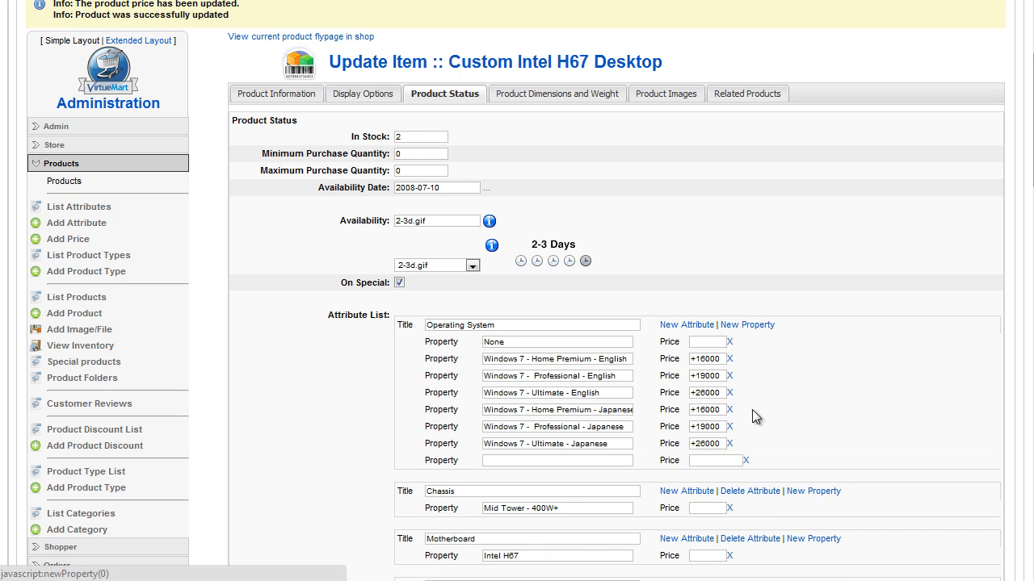
left_click(681, 325)
scroll(849, 374, "down", 15)
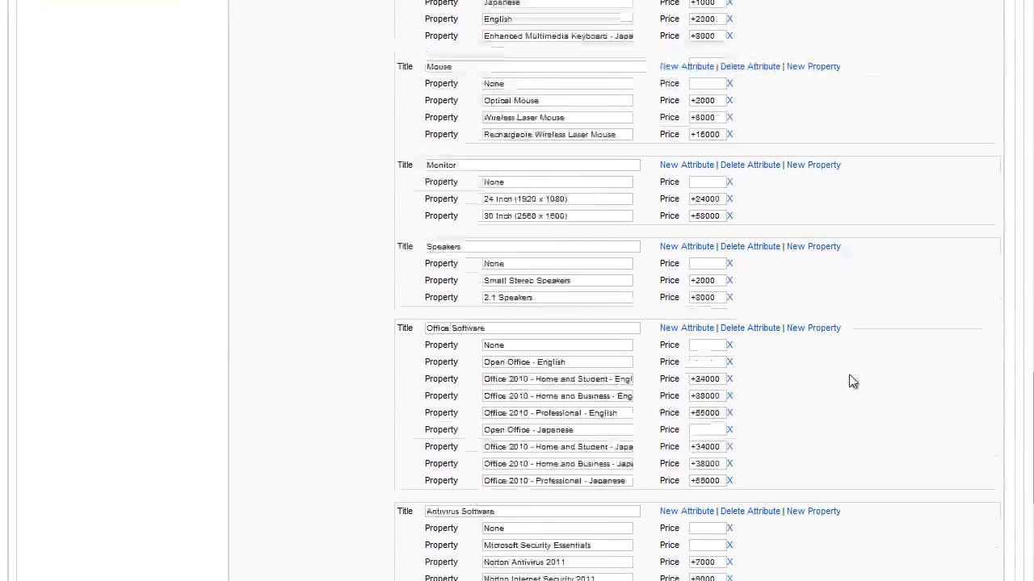
left_click(549, 343)
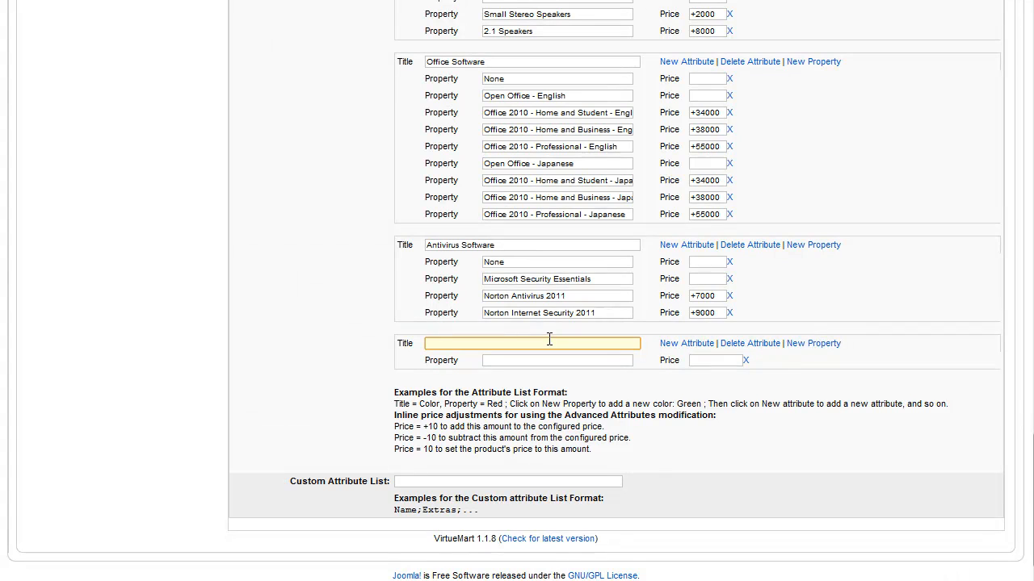
type("st2")
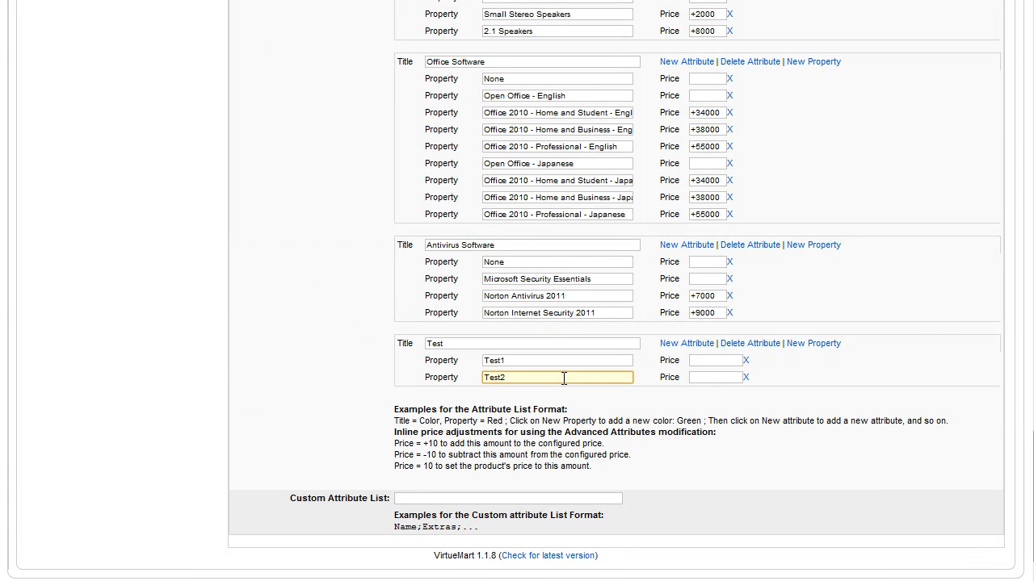
key("Tab")
type("+5000")
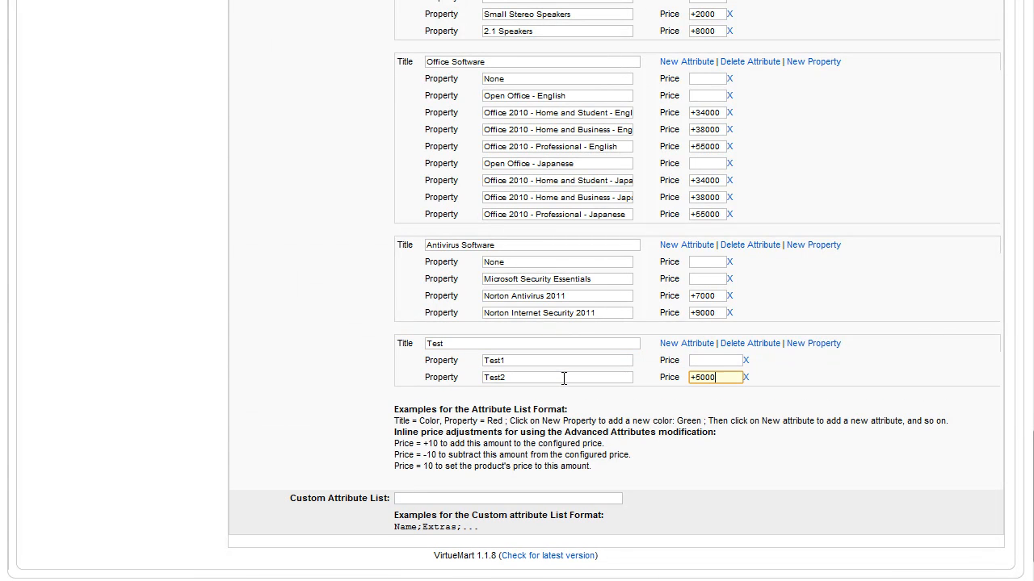
scroll(647, 291, "up", 10)
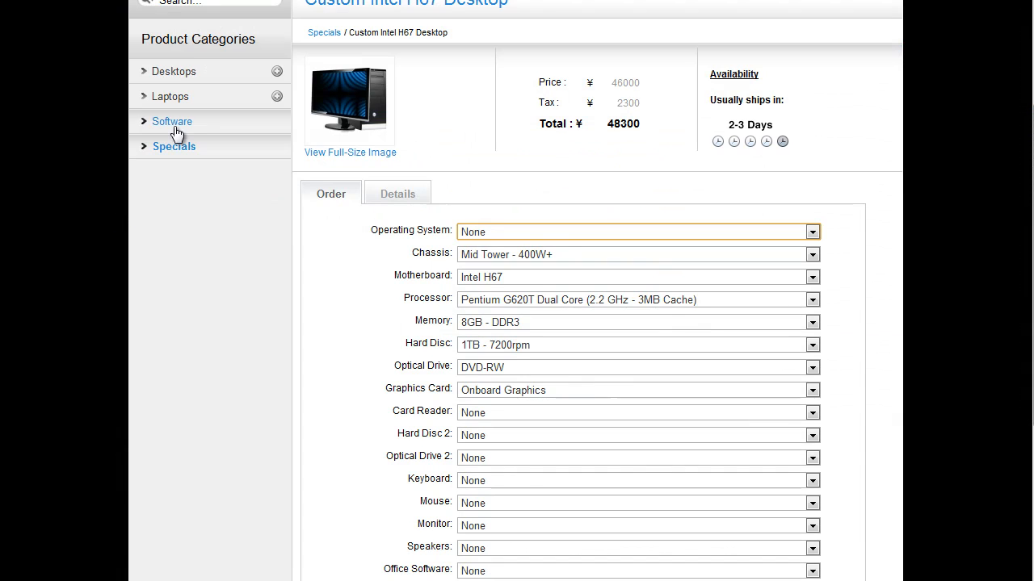
Reload the shop's product page and try Test2 and then Test1 in the new Test attribute
left_click(180, 148)
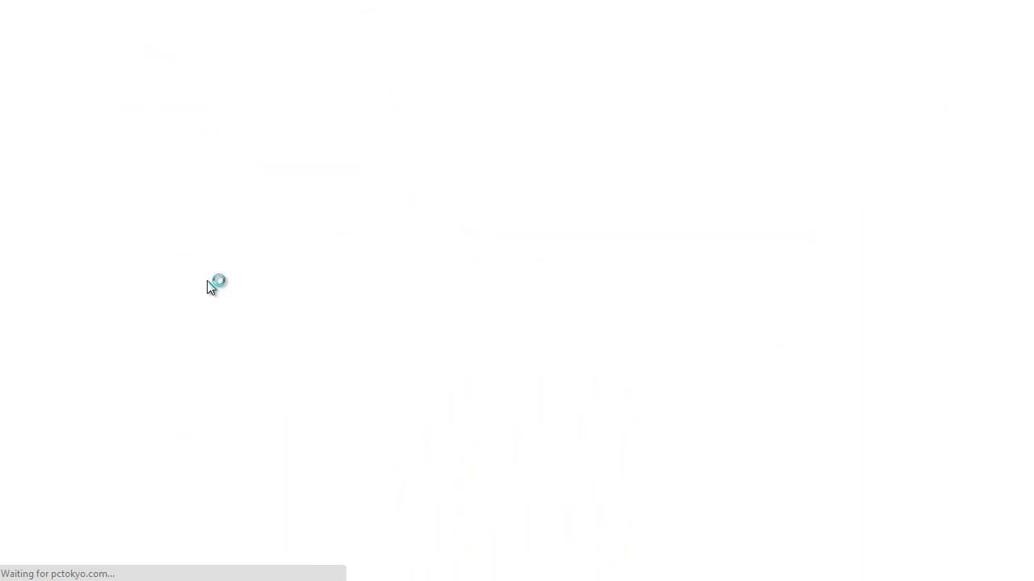
scroll(347, 398, "down", 5)
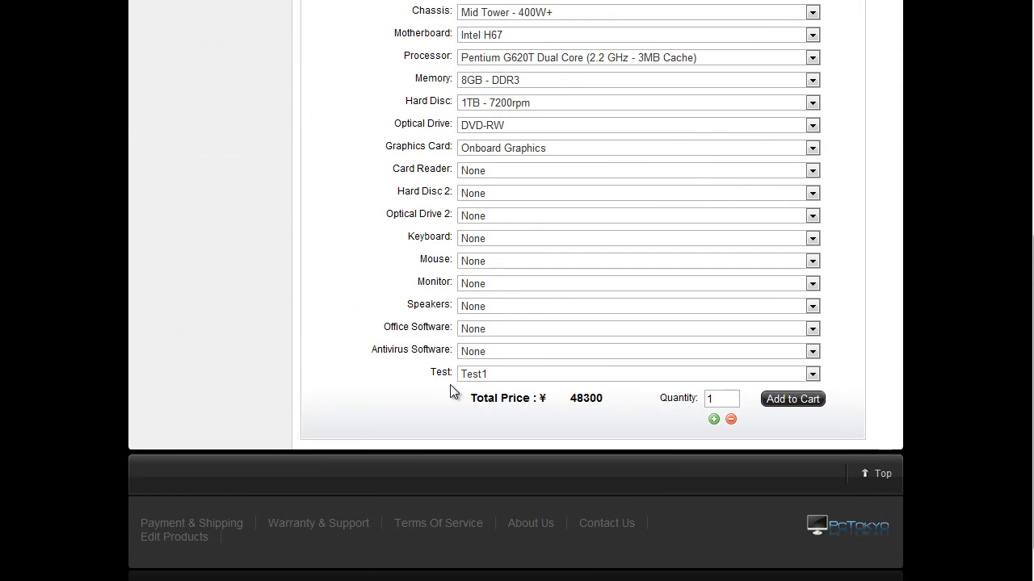
left_click(478, 378)
left_click(479, 399)
left_click(485, 375)
left_click(480, 389)
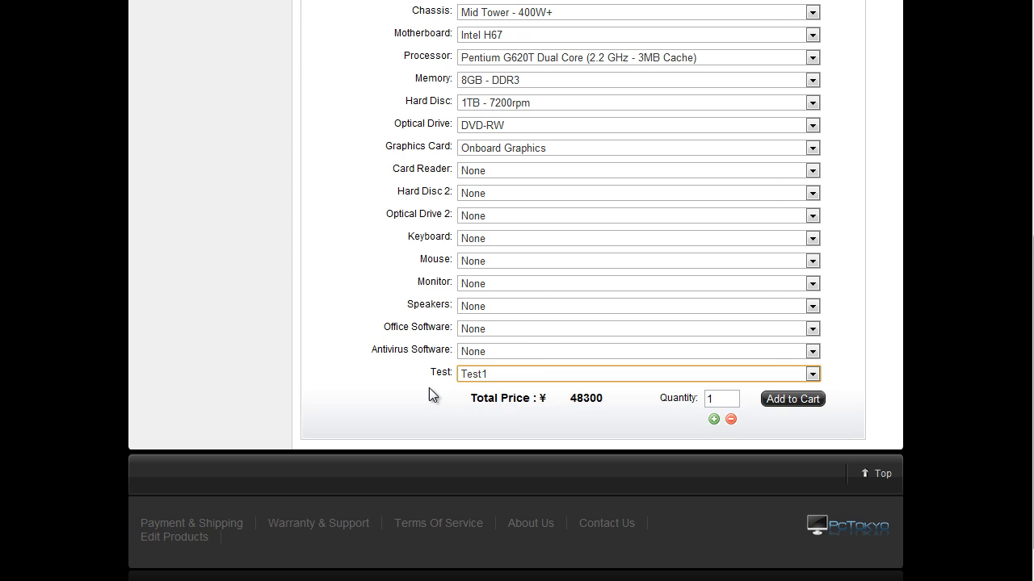
scroll(406, 394, "up", 5)
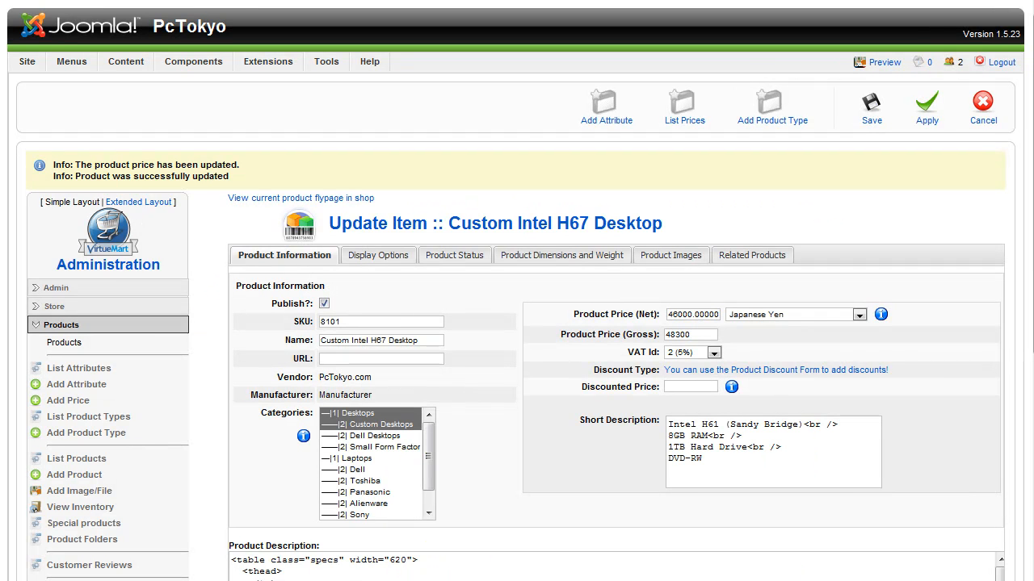
Revisit the product's status settings, then review its dimensions and weight, focusing on the Weight value
left_click(455, 255)
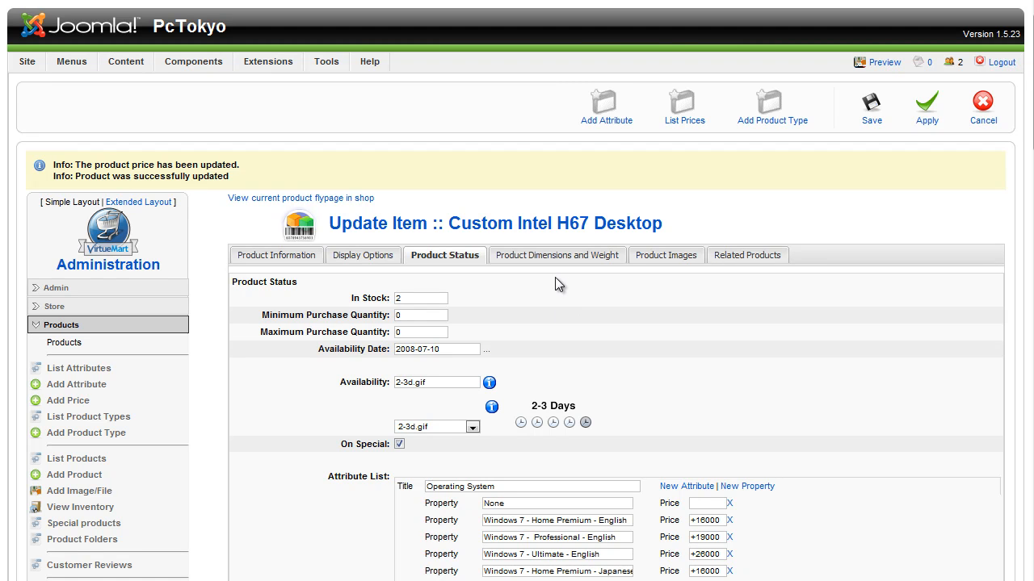
left_click(557, 256)
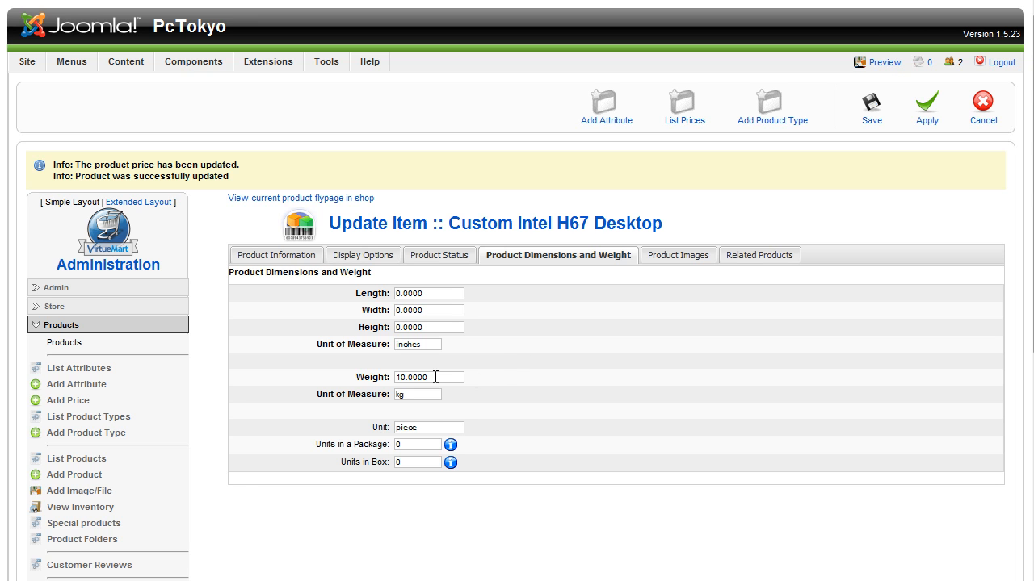
left_click_drag(435, 377, 368, 381)
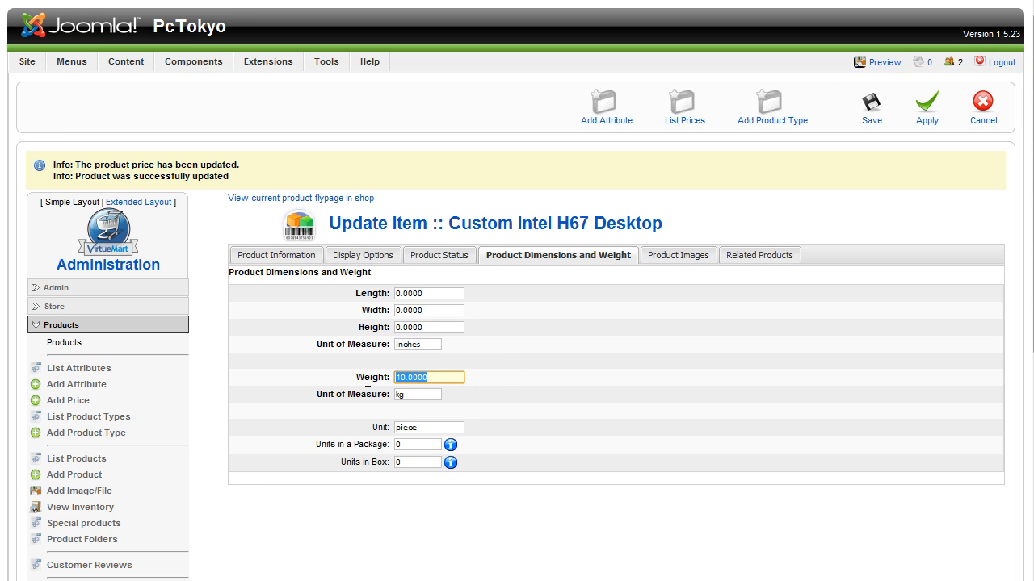
left_click(368, 382)
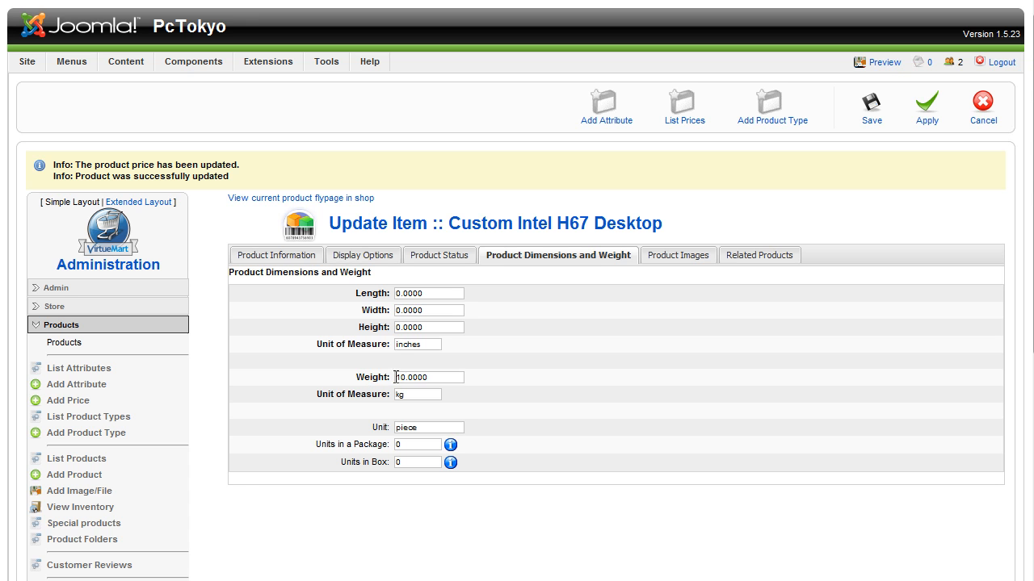
Check the product's Weight value, then review its Product Images and Related Products settings
left_click_drag(398, 378, 454, 377)
left_click(454, 377)
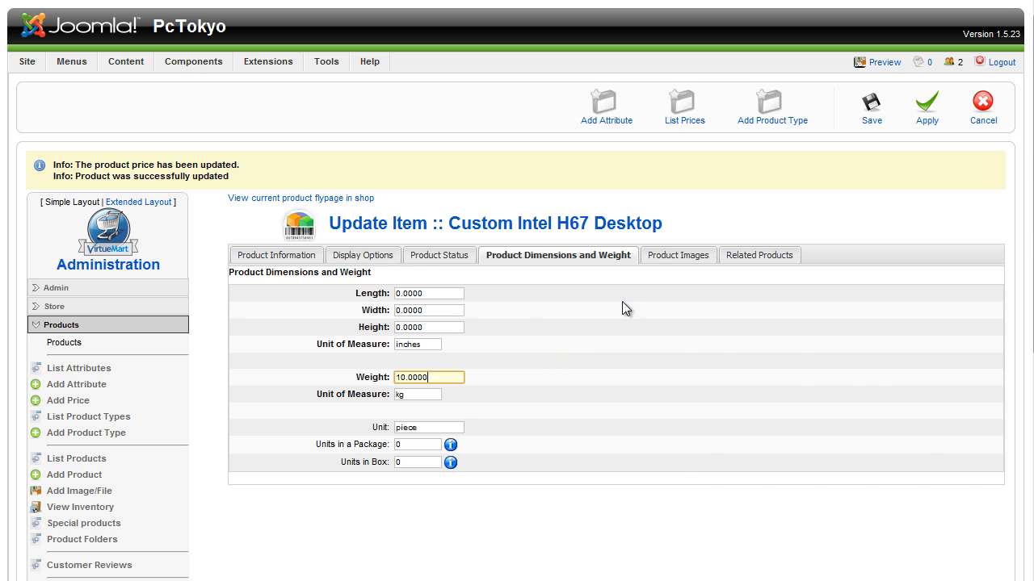
left_click(696, 256)
scroll(551, 432, "down", 2)
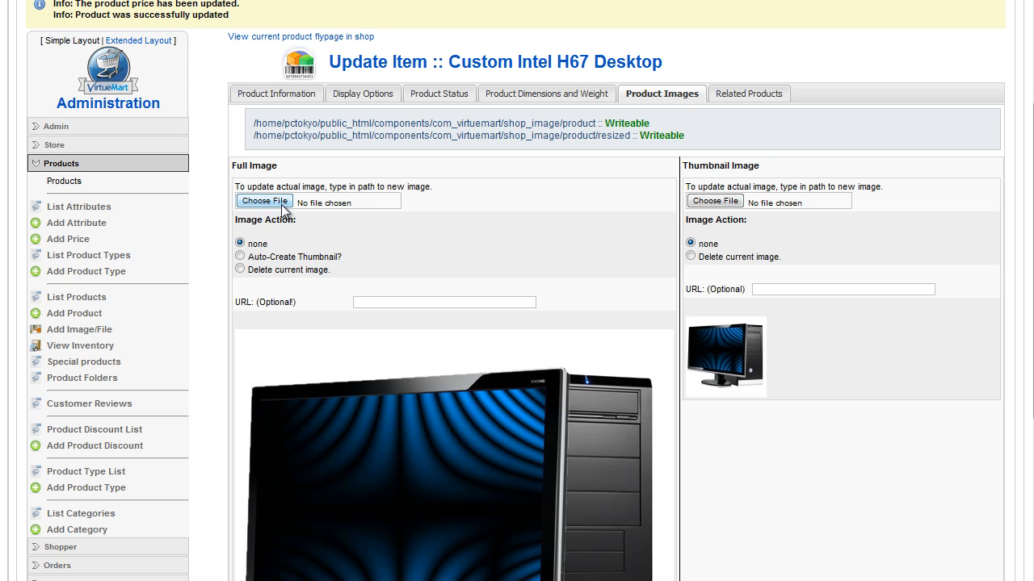
left_click(742, 97)
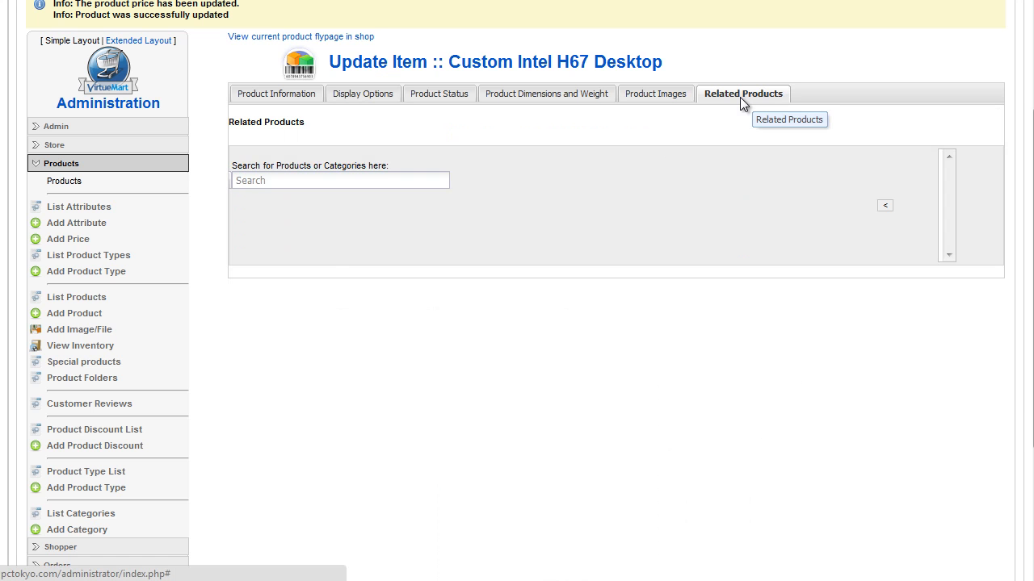
left_click(669, 95)
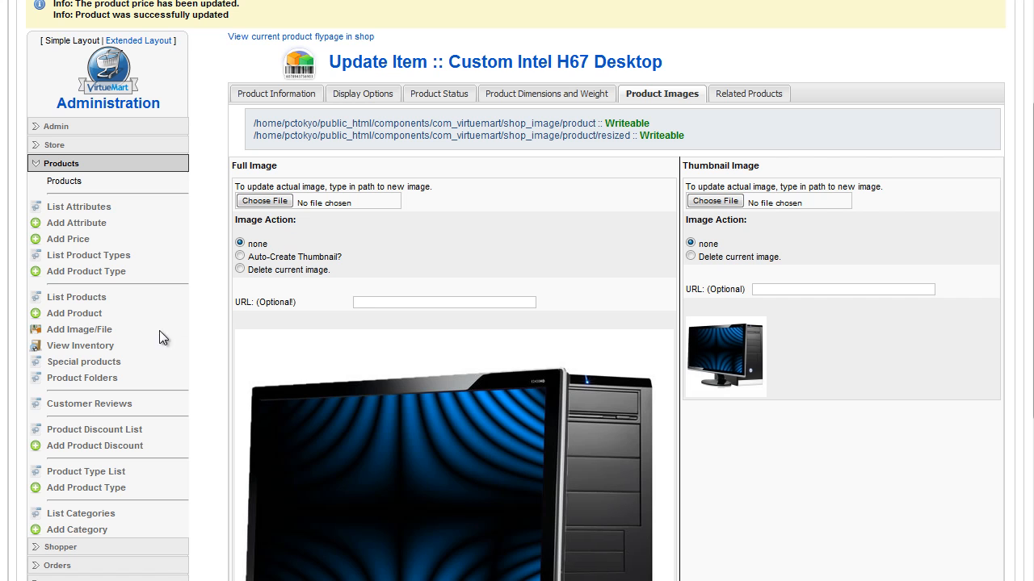
Open the shop's list of orders and look through the entries
scroll(212, 233, "down", 2)
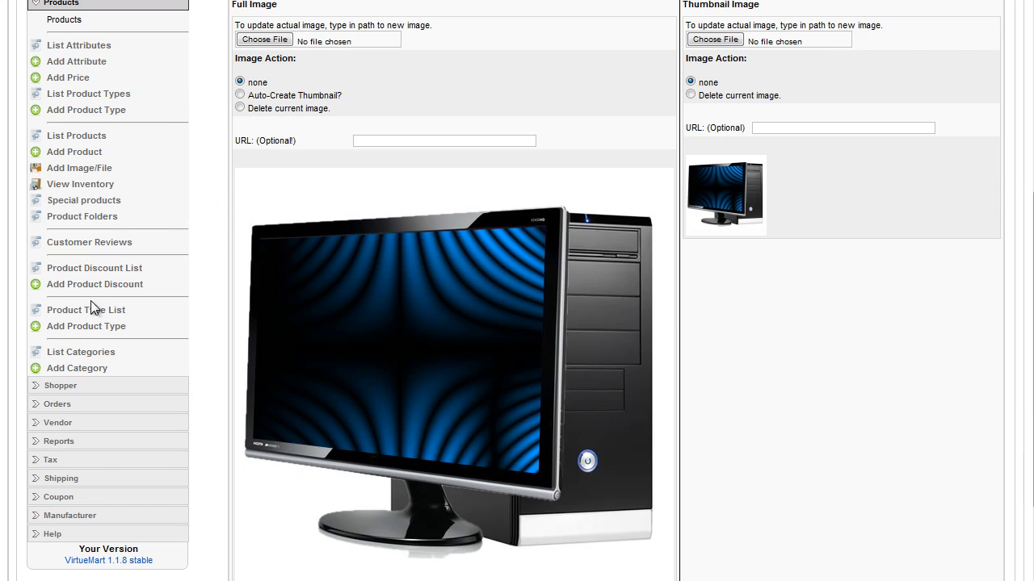
left_click(47, 404)
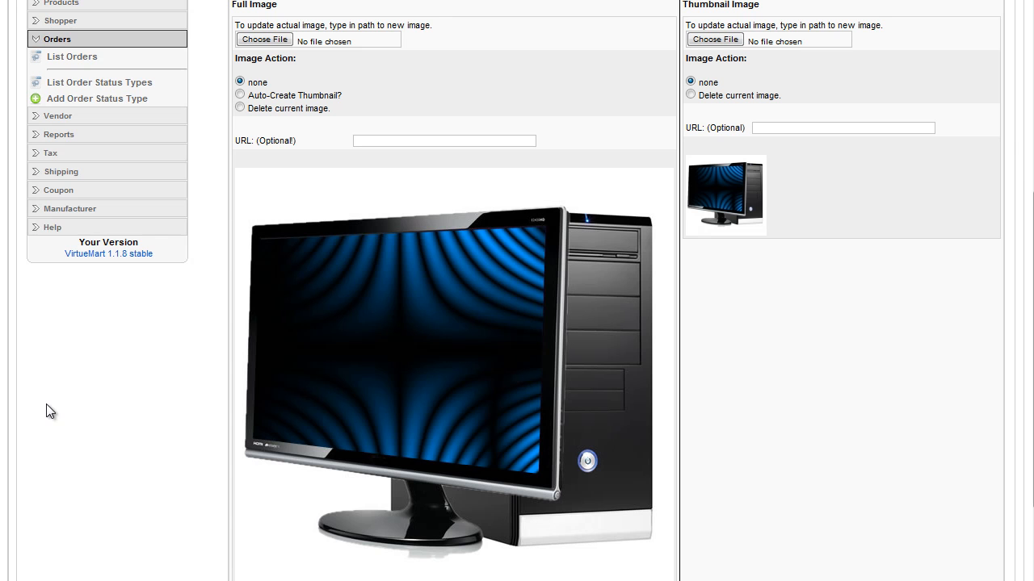
left_click(58, 63)
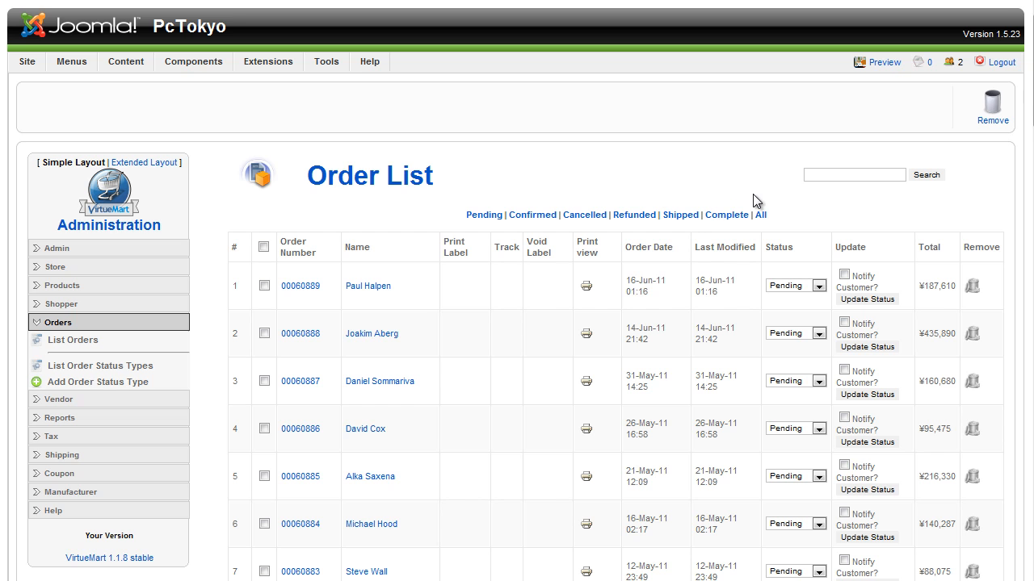
scroll(936, 210, "down", 9)
scroll(937, 215, "down", 2)
scroll(889, 213, "up", 10)
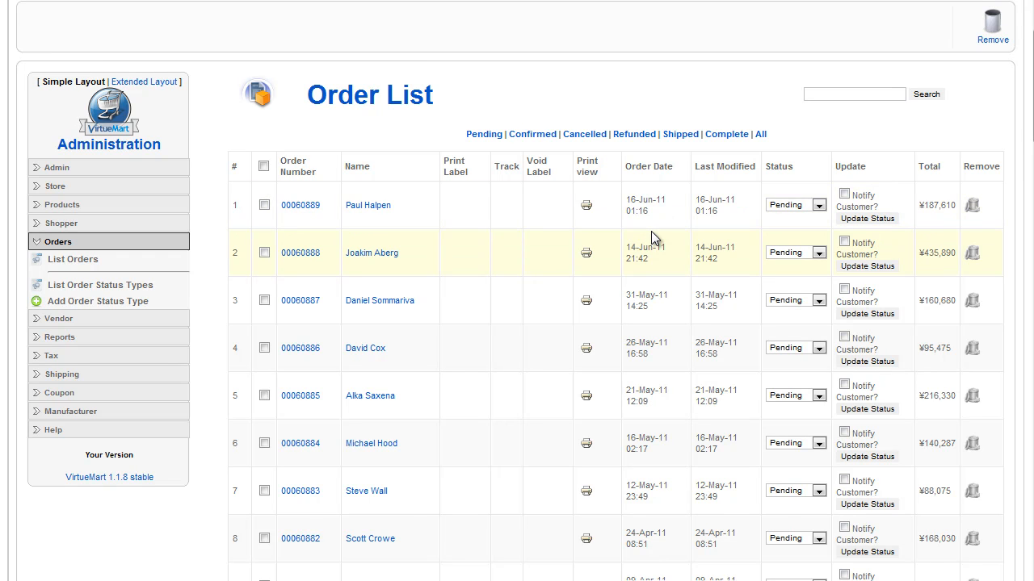
Open the first order and review its status, customer addresses, ordered product options, totals, and shipping and payment details
left_click(299, 207)
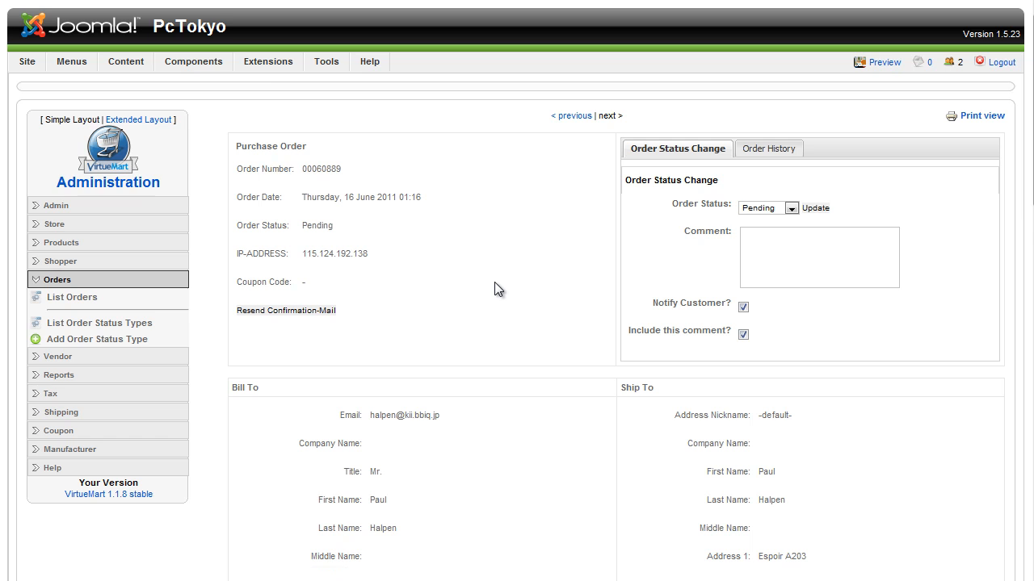
scroll(496, 287, "down", 2)
scroll(494, 282, "up", 3)
scroll(496, 277, "down", 15)
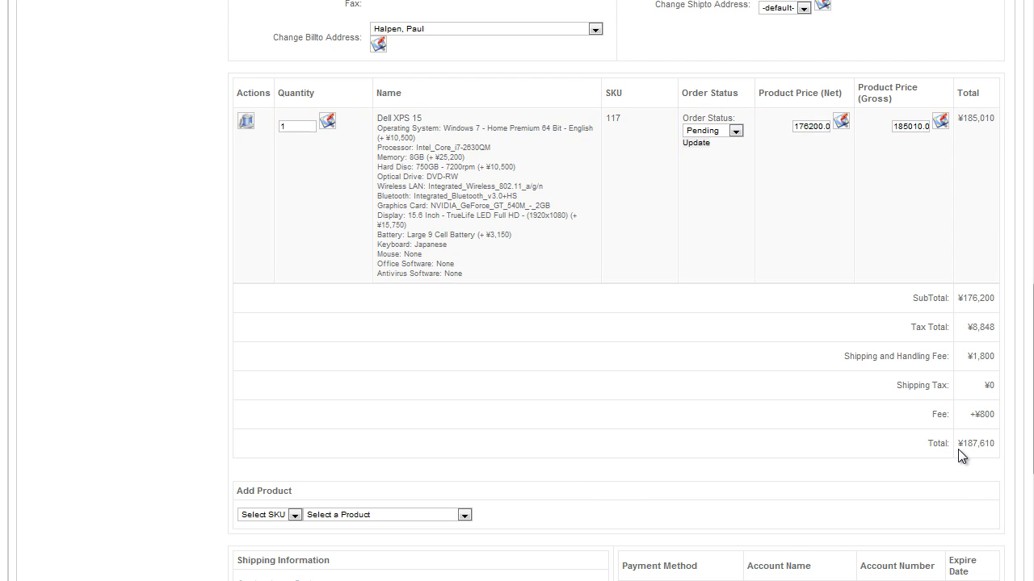
scroll(888, 444, "down", 4)
scroll(692, 424, "up", 7)
scroll(661, 386, "up", 7)
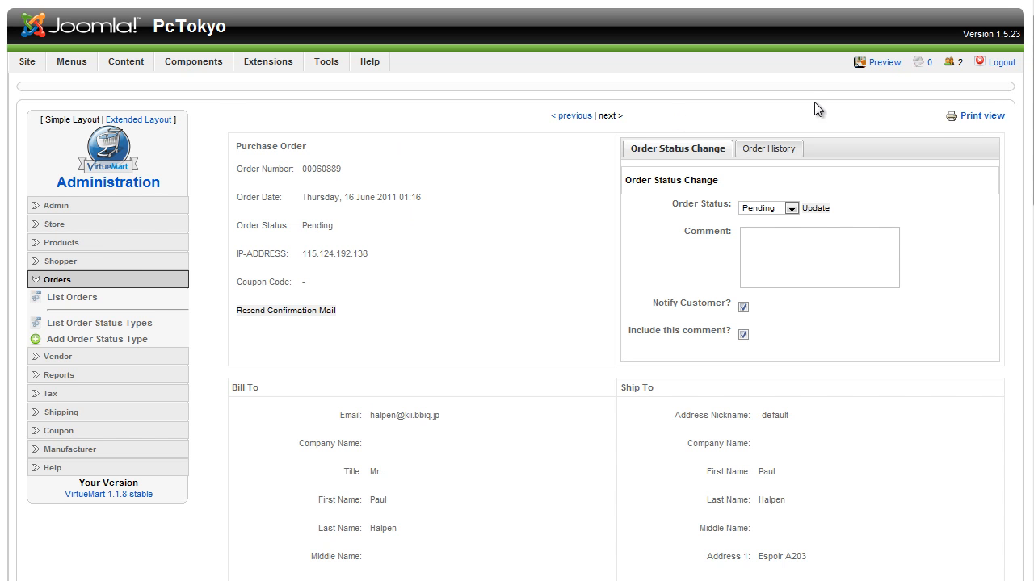
Return to the order list, enable Notify Customer for the first order and select Shipped as its status
left_click(75, 298)
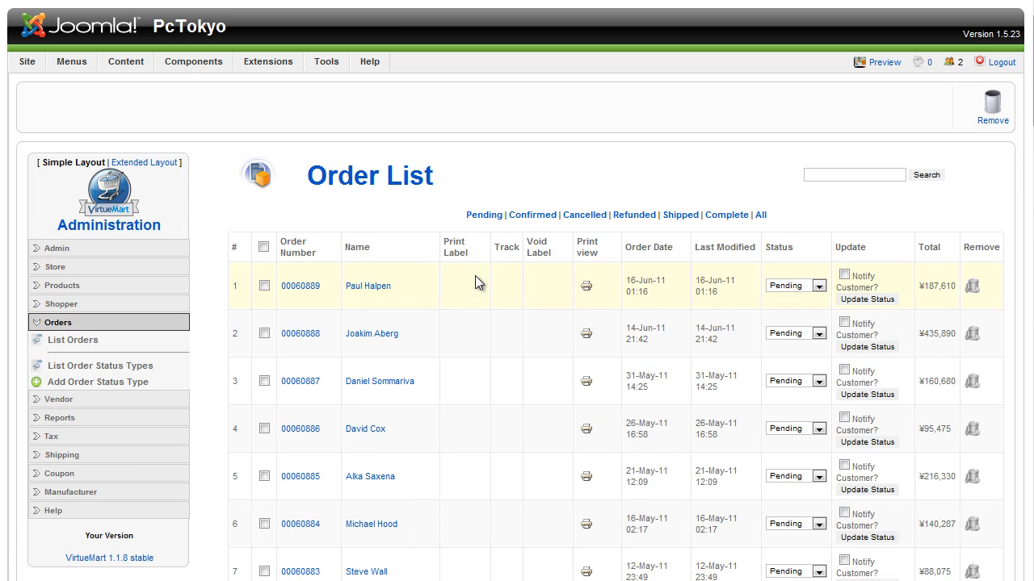
left_click(790, 288)
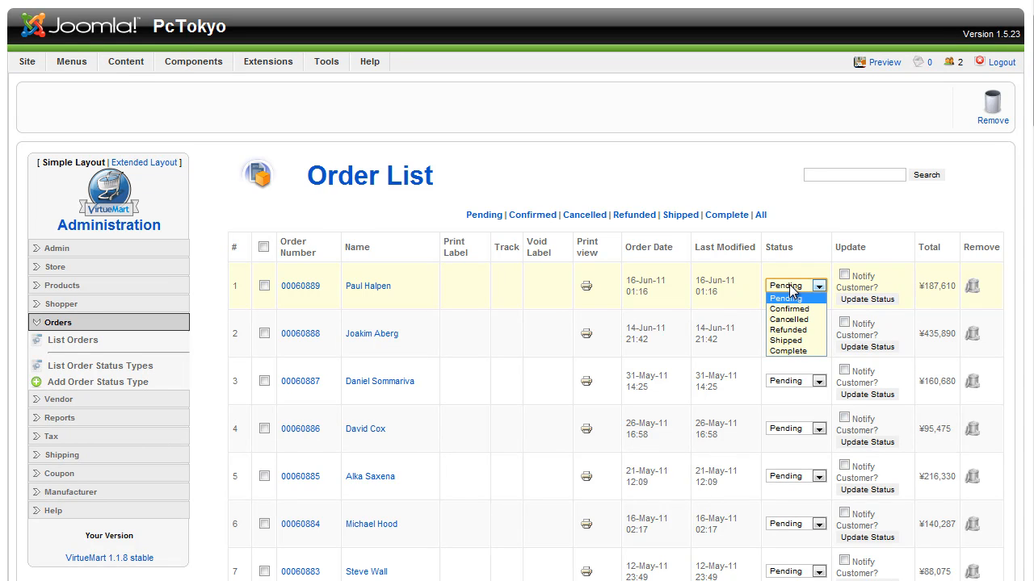
left_click(844, 276)
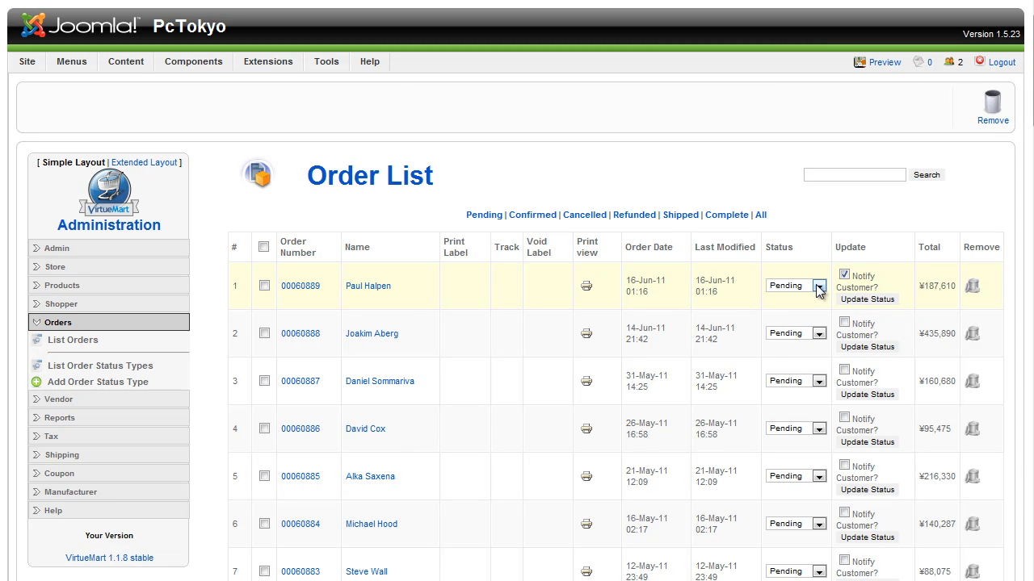
left_click(818, 287)
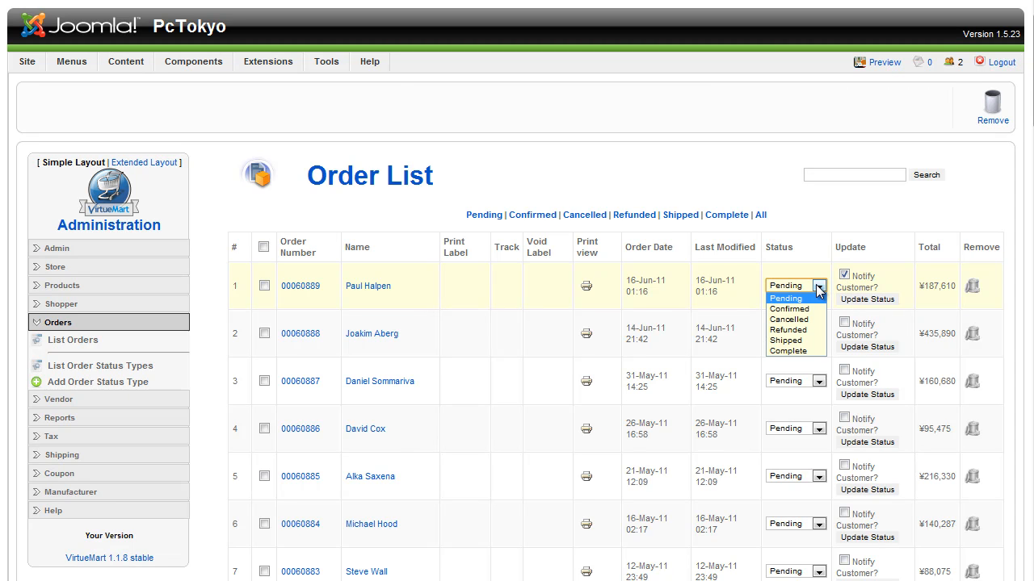
left_click(816, 343)
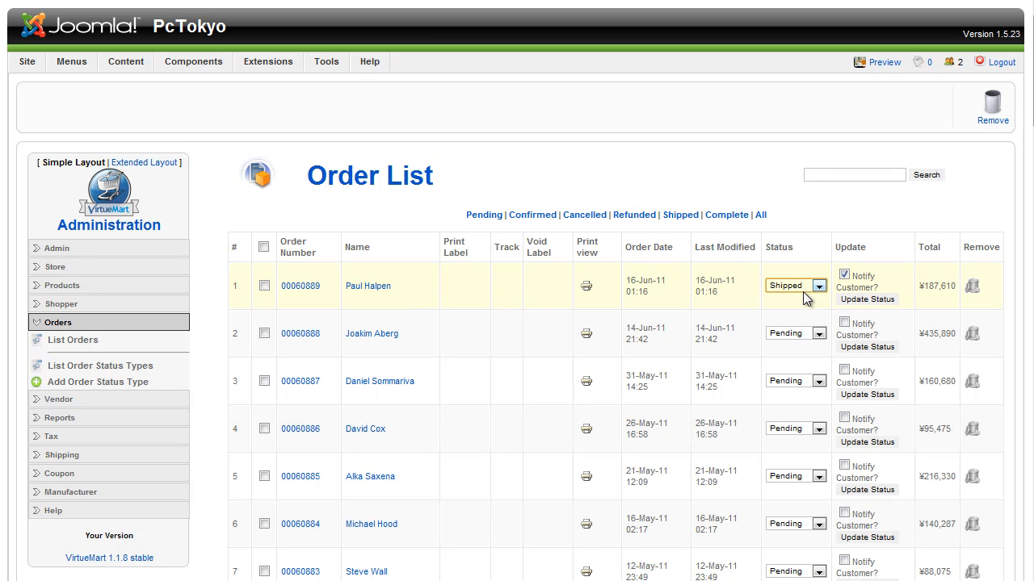
left_click(784, 289)
left_click(783, 290)
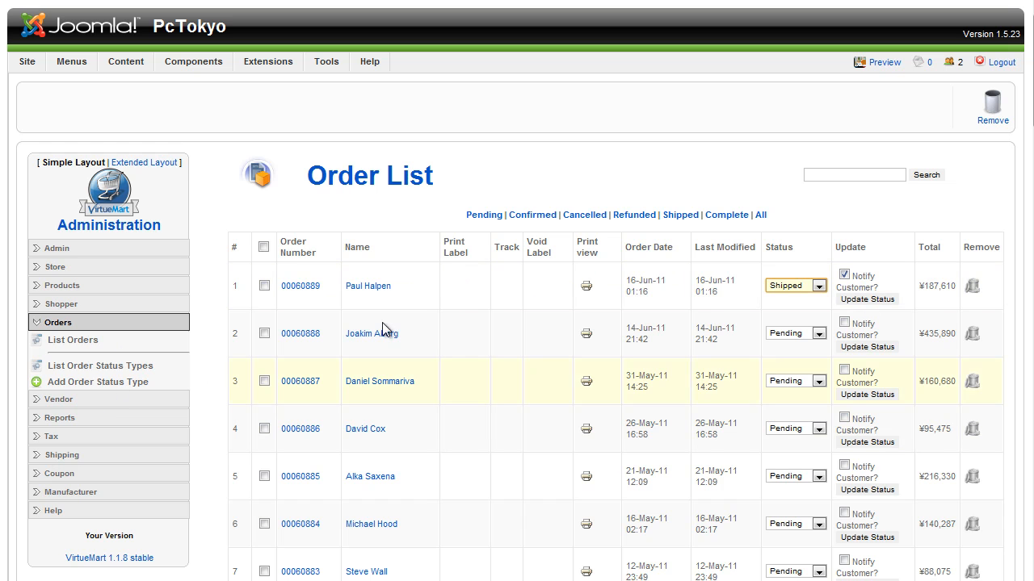
Open the first order's print view, enlarge its window to read the purchase order, and close it
left_click(586, 285)
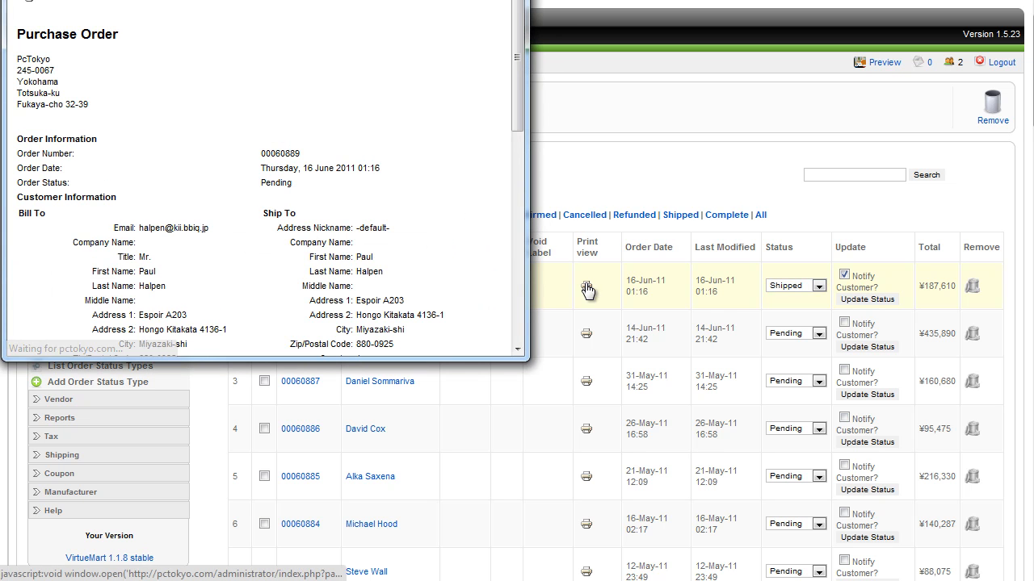
left_click_drag(622, 580, 639, 580)
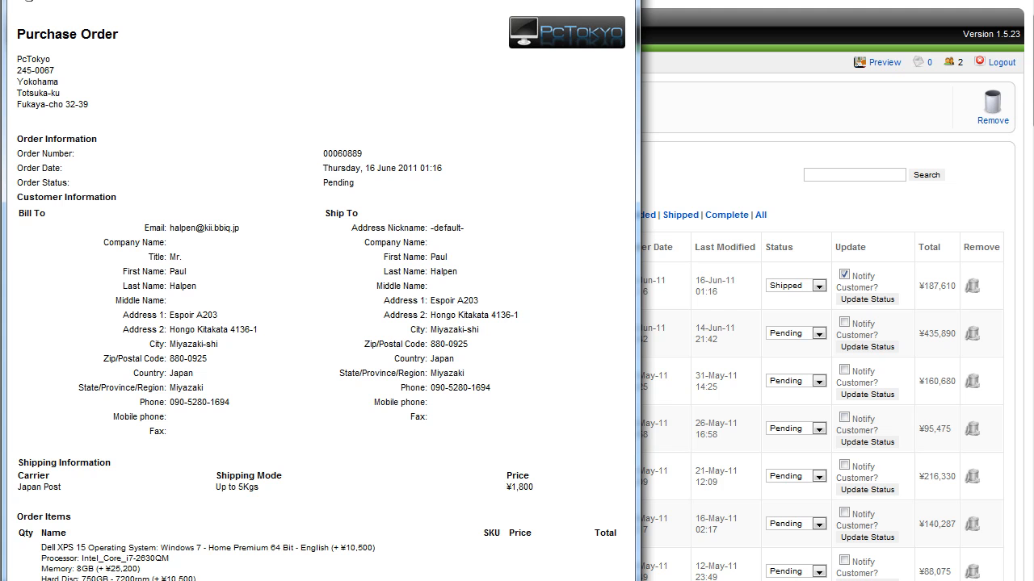
key("alt+F4")
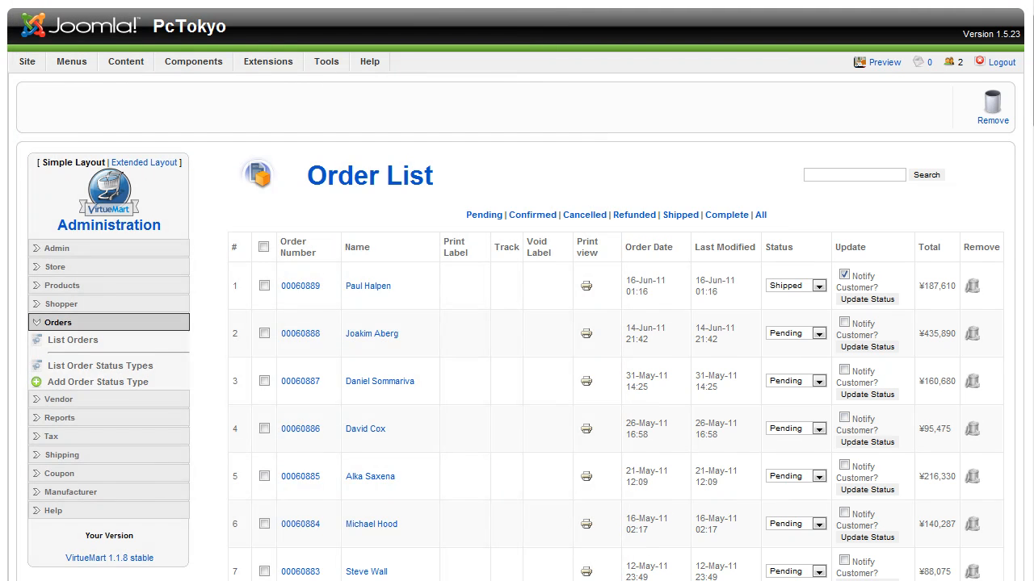
Open the list of shipping rates, inspect the Fee of the Up to 100 Kgs rate, and leave it without saving
left_click(69, 400)
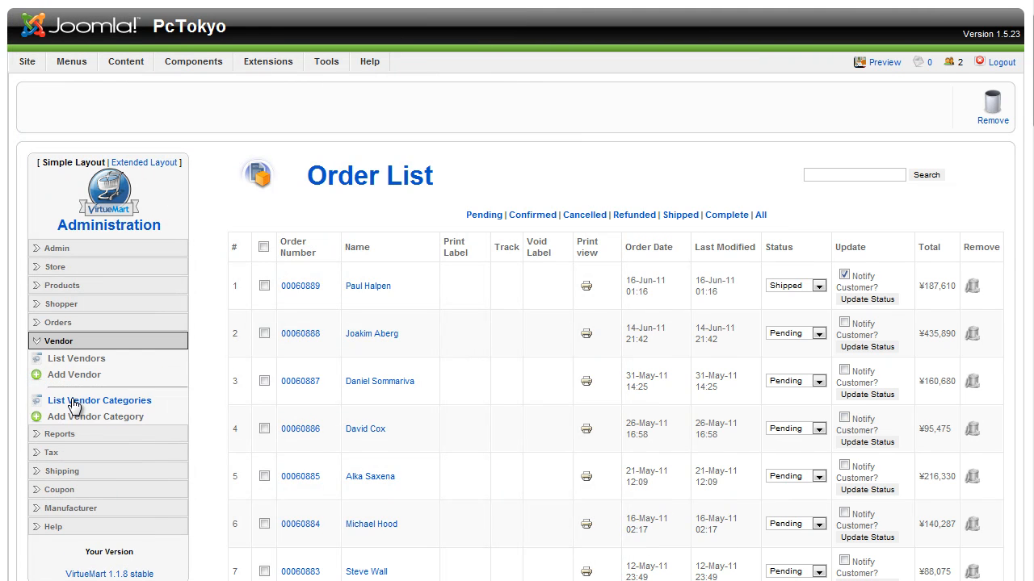
left_click(63, 473)
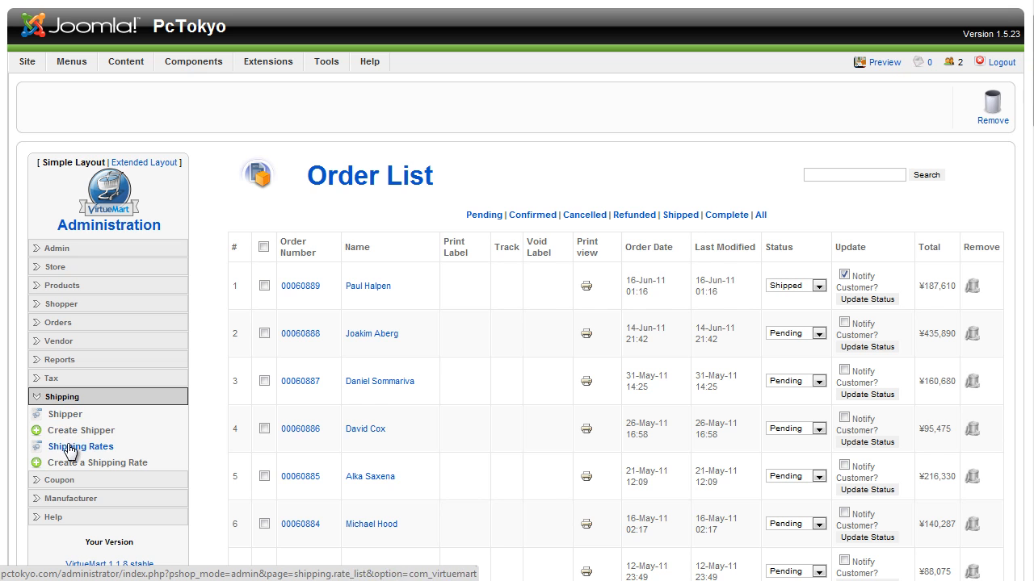
left_click(70, 450)
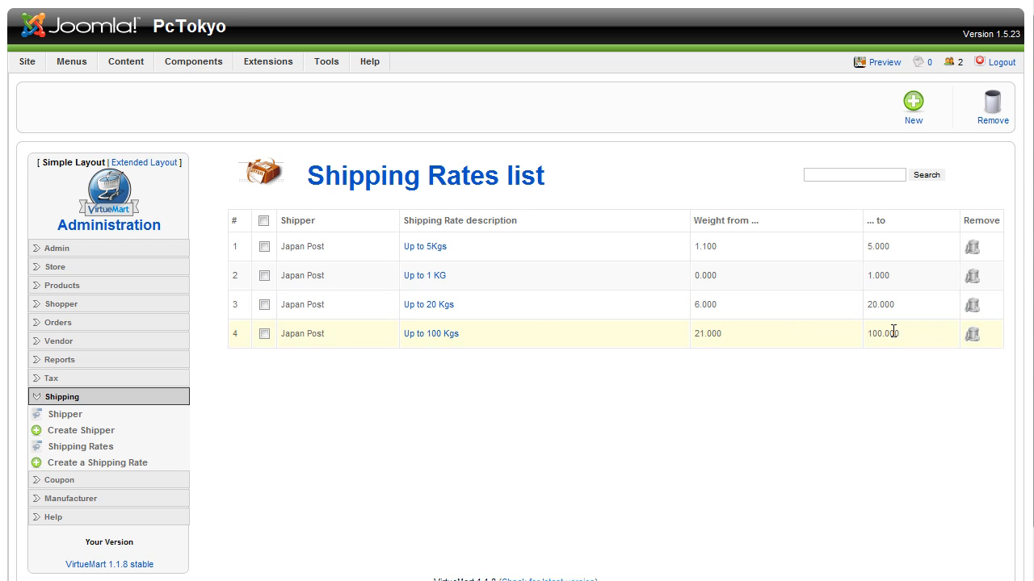
left_click(425, 335)
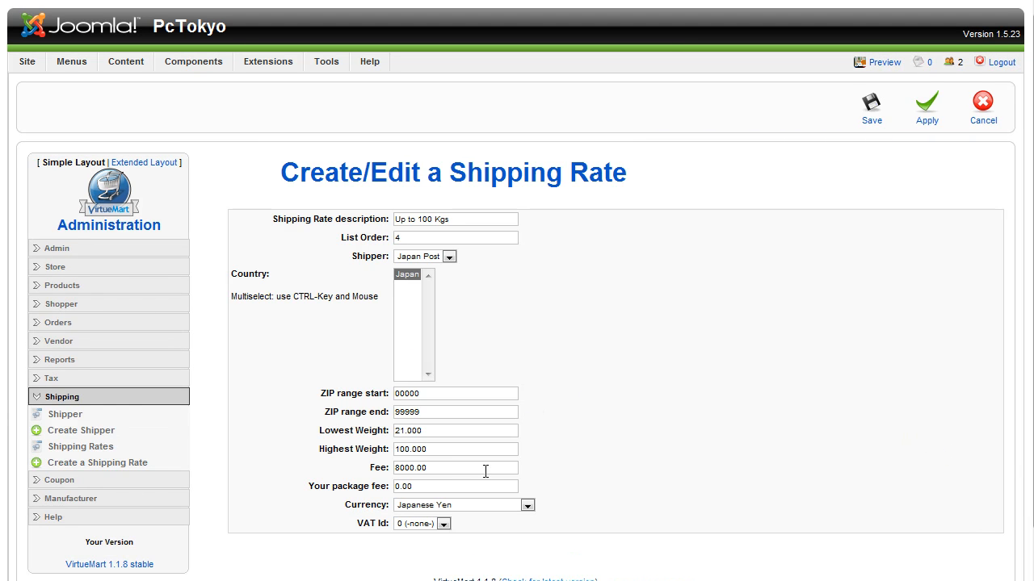
left_click_drag(427, 470, 396, 473)
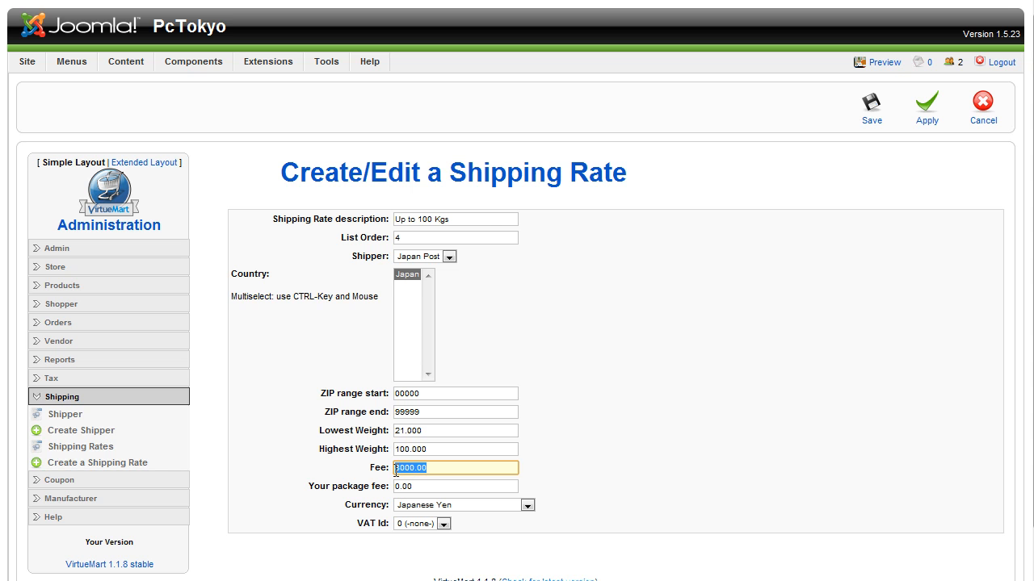
left_click(983, 110)
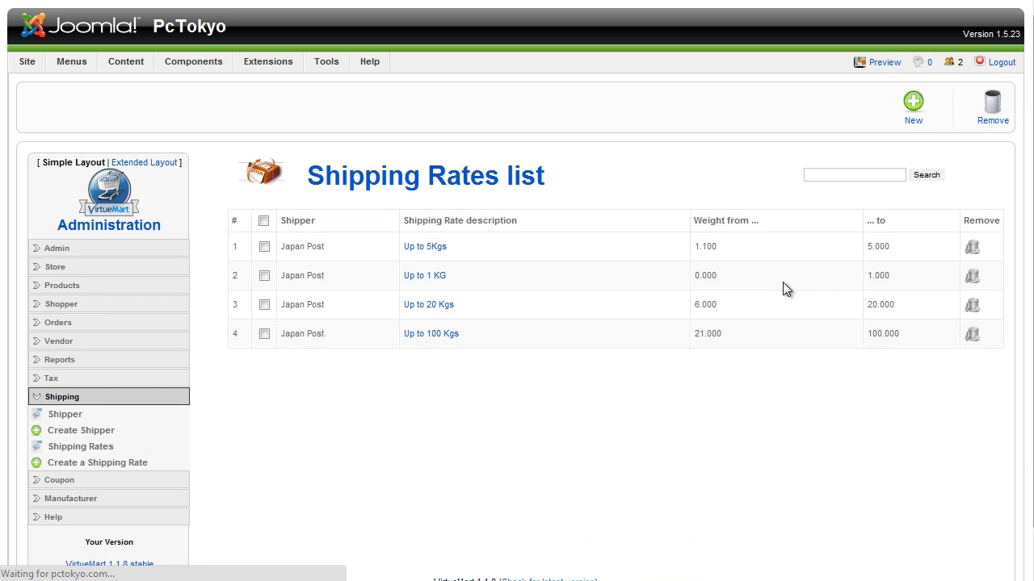
View the shop's coupon list, then reveal the Admin options
left_click(81, 480)
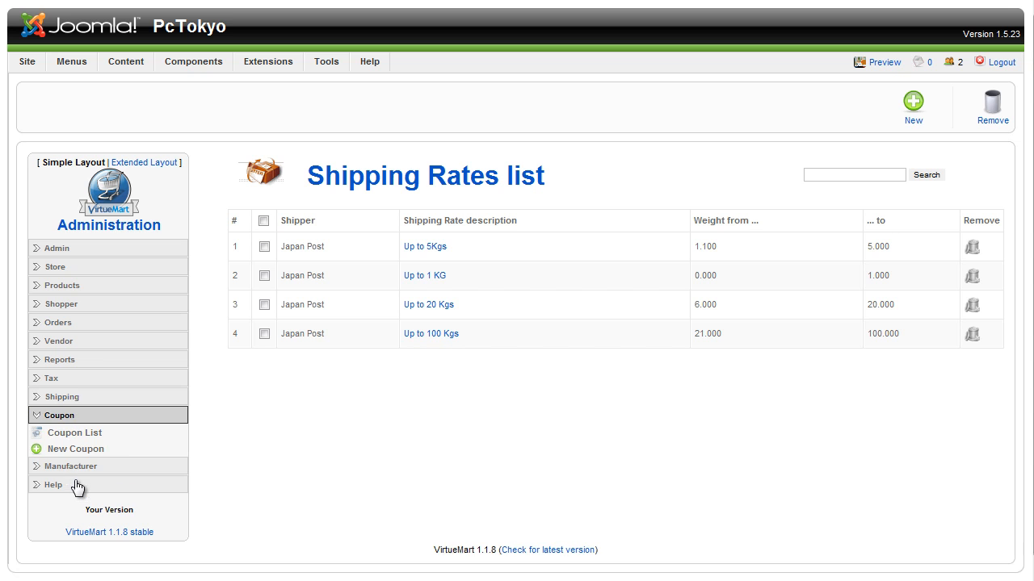
left_click(89, 434)
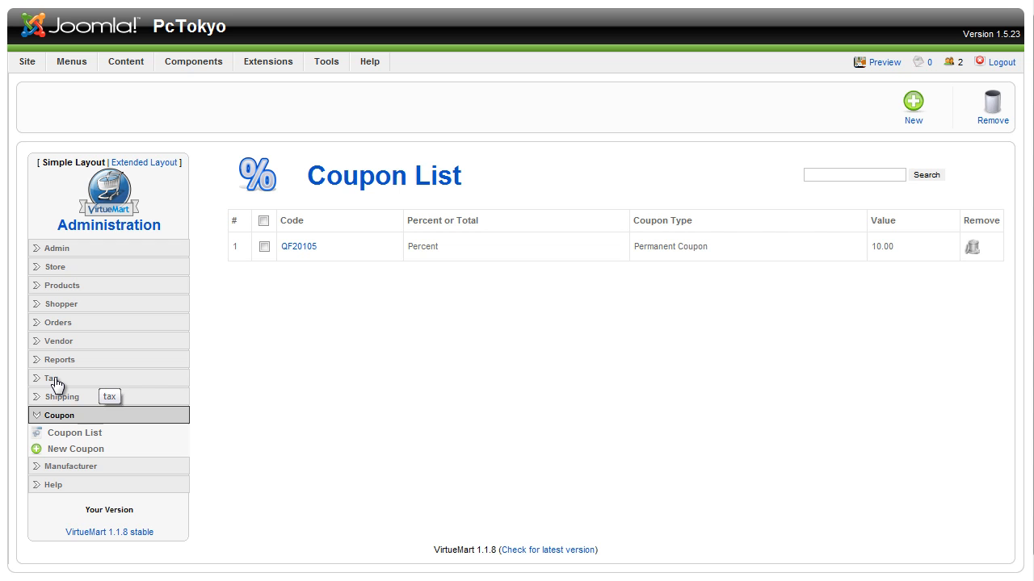
left_click(56, 249)
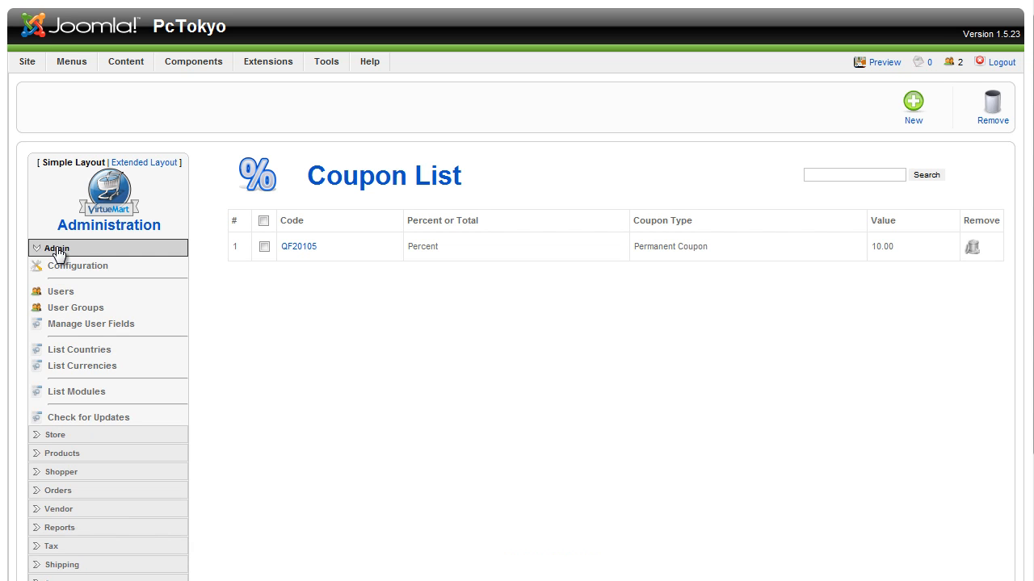